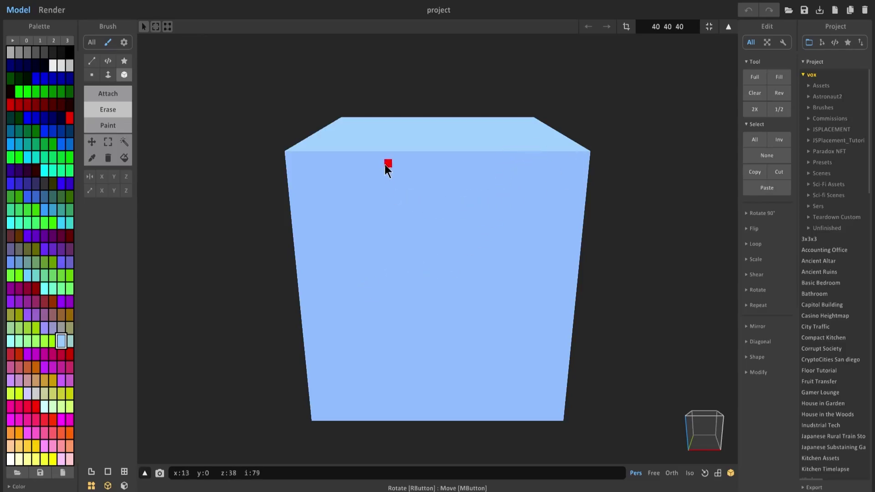
Run the mandelbulb shader on the solid 40 × 40 × 40 voxel cube
right_drag(509, 198, 465, 228)
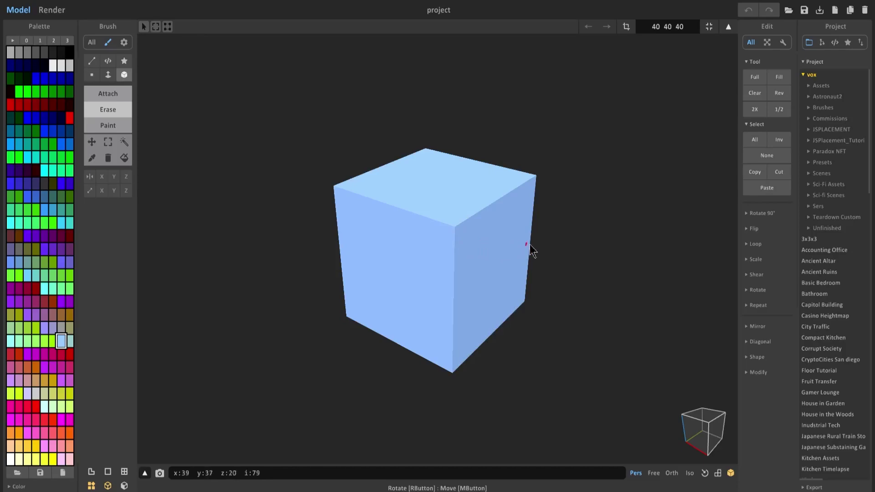
click(837, 45)
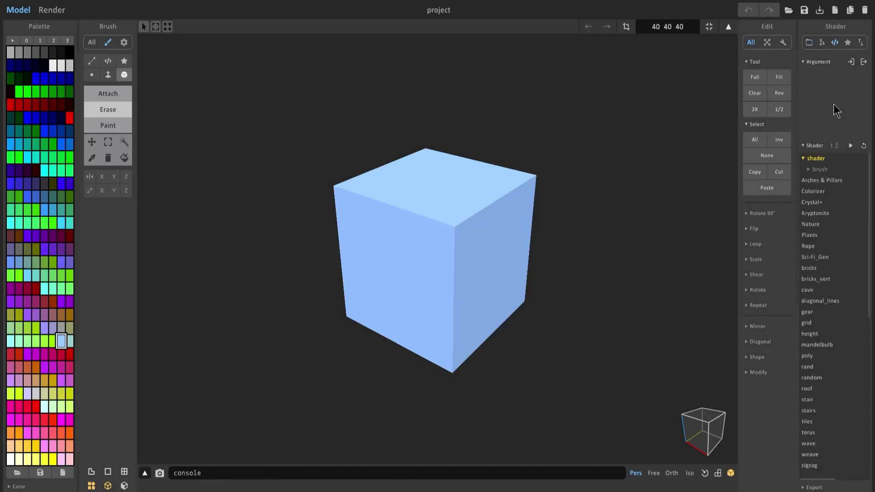
scroll(835, 316, down, 3)
click(835, 305)
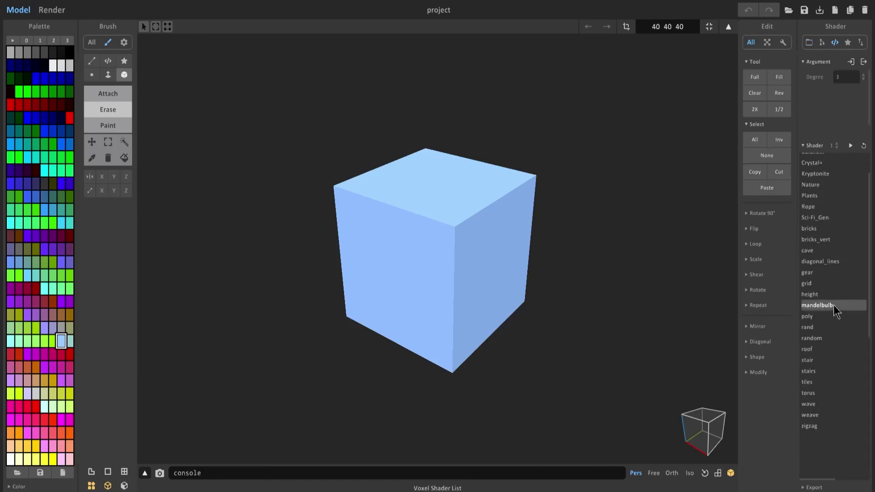
click(852, 146)
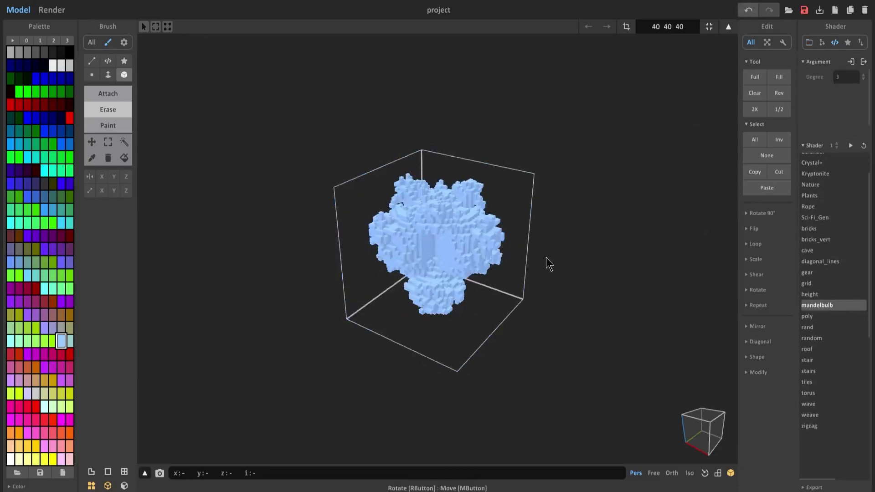
right_drag(553, 260, 607, 250)
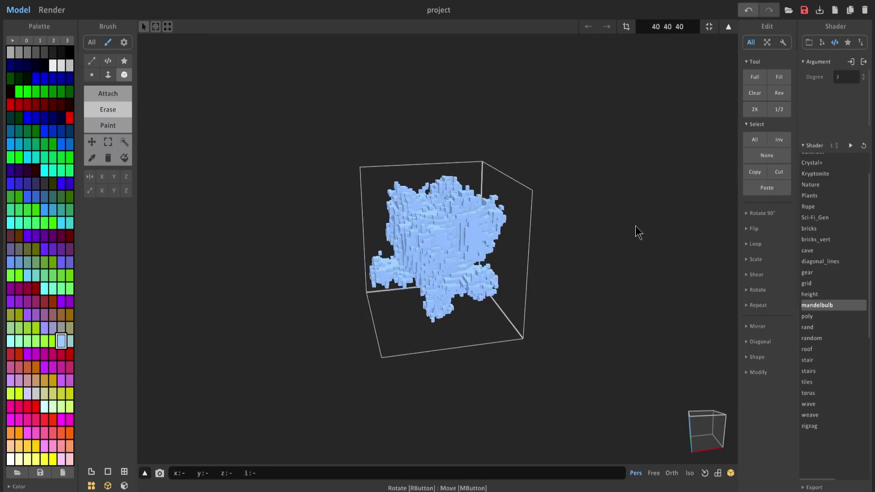
Scale the mandelbulb by a factor of 2 along the z axis three times in a row
scroll(439, 307, down, 3)
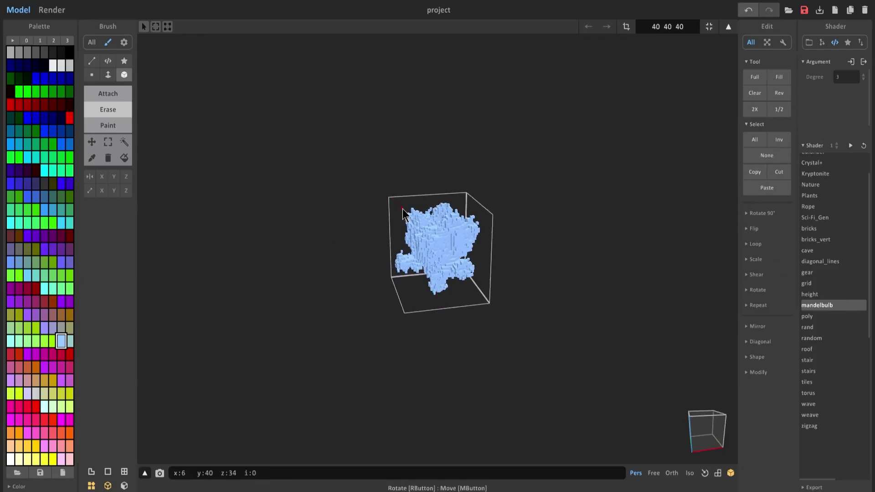
click(761, 261)
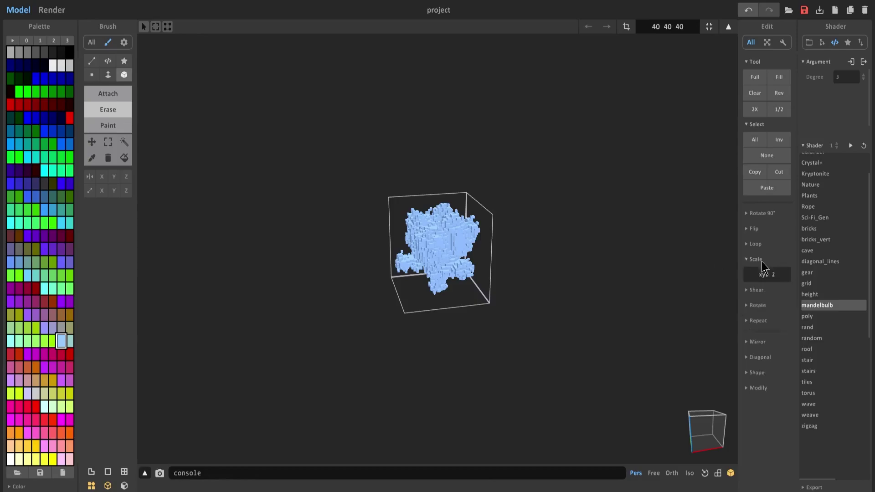
click(783, 275)
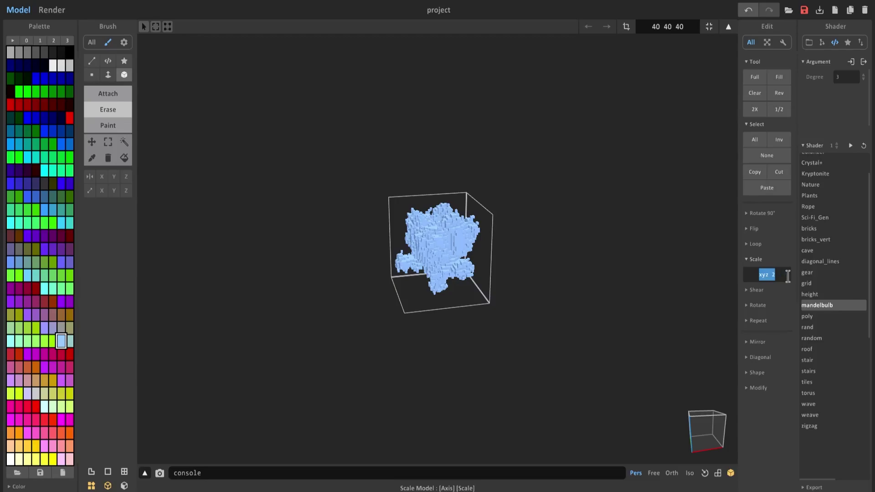
text(z 2)
key(Return)
key(Return)
key(Return)
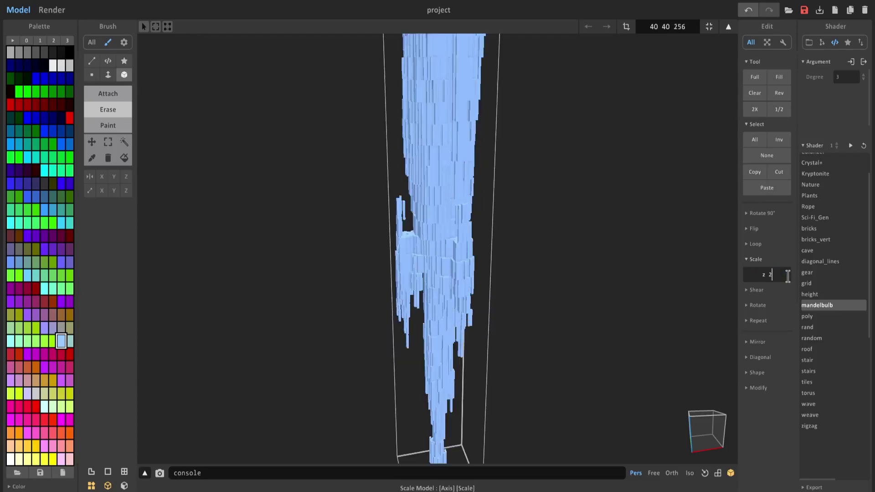
scroll(612, 265, down, 5)
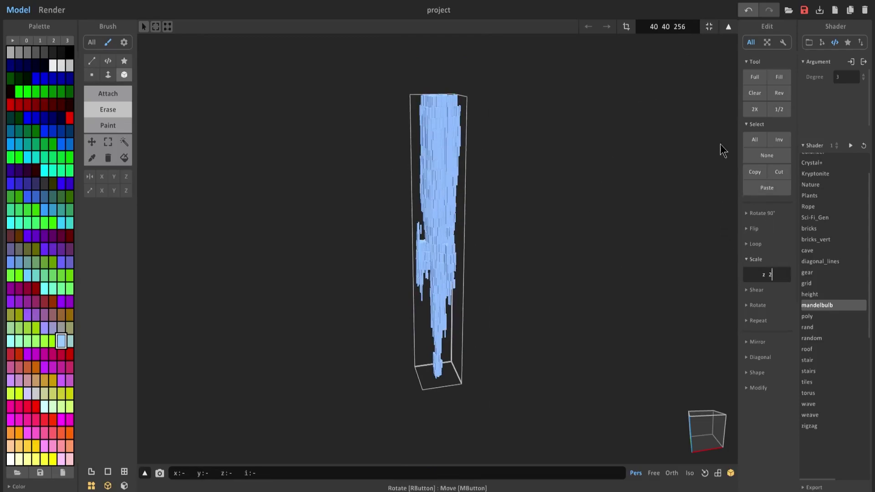
right_drag(634, 181, 614, 164)
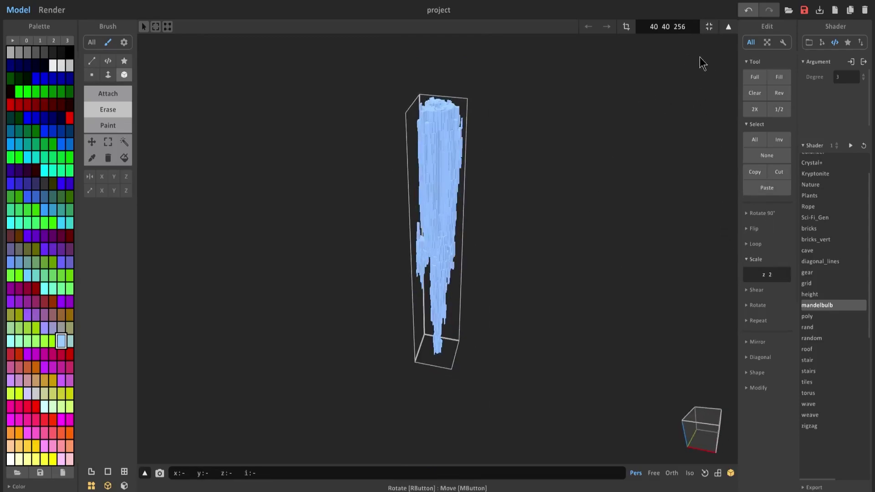
Switch from model to world editing and flip the stretched mandelbulb along the z axis so its thin end points up
key(Tab)
right_drag(532, 152, 540, 186)
click(728, 29)
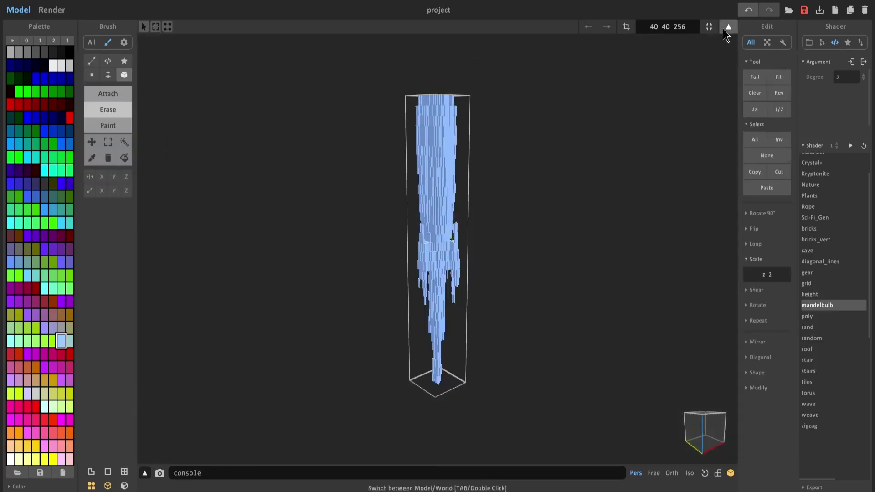
click(728, 30)
click(728, 29)
click(728, 29)
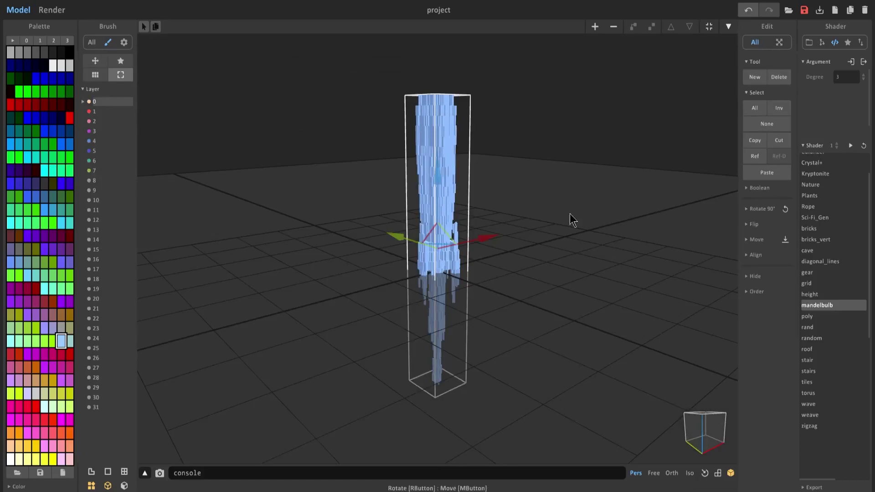
right_drag(463, 263, 466, 152)
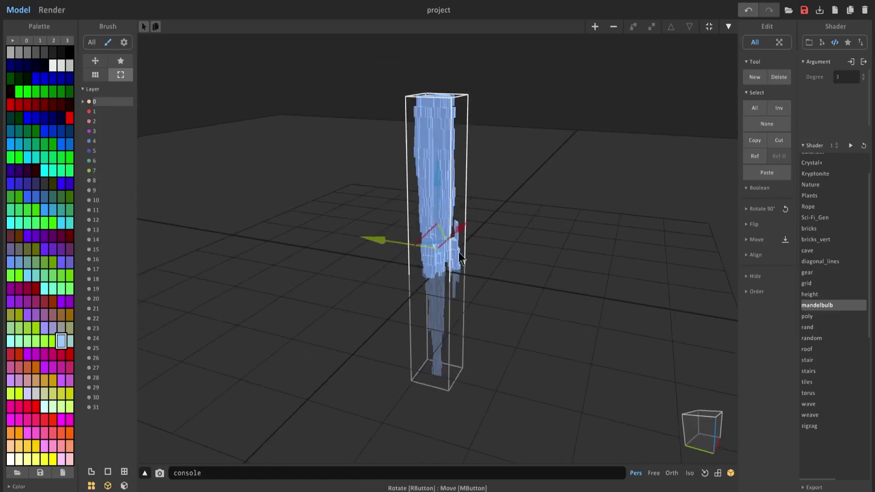
right_drag(456, 260, 483, 246)
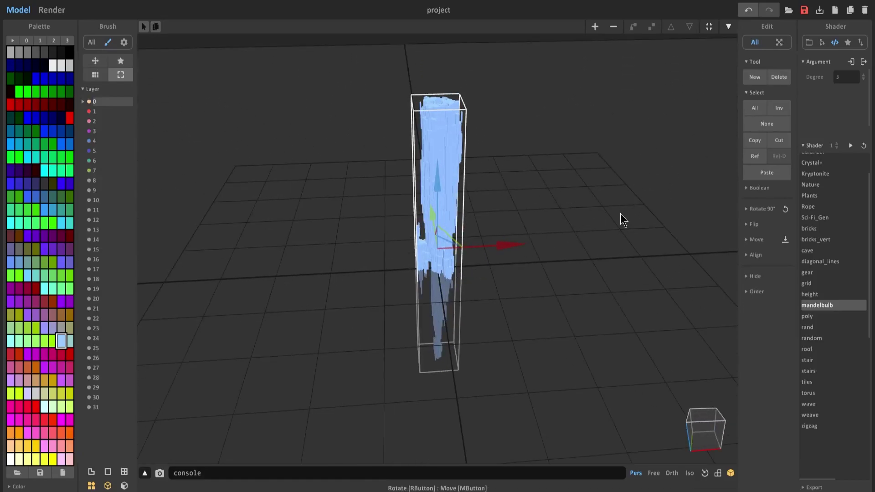
click(755, 224)
click(783, 239)
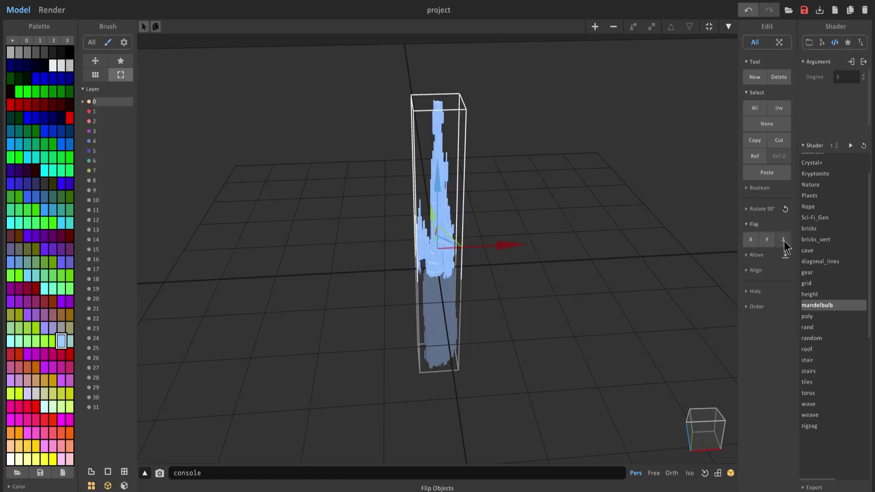
right_drag(434, 256, 484, 294)
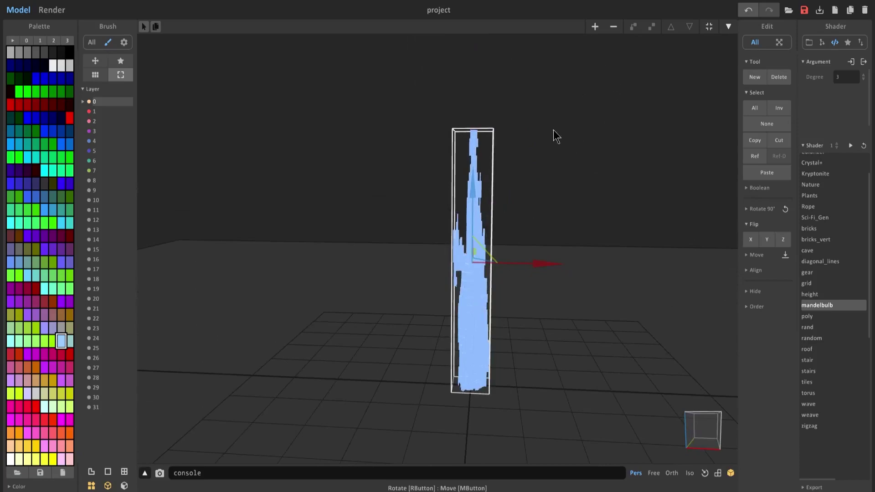
right_drag(548, 136, 477, 192)
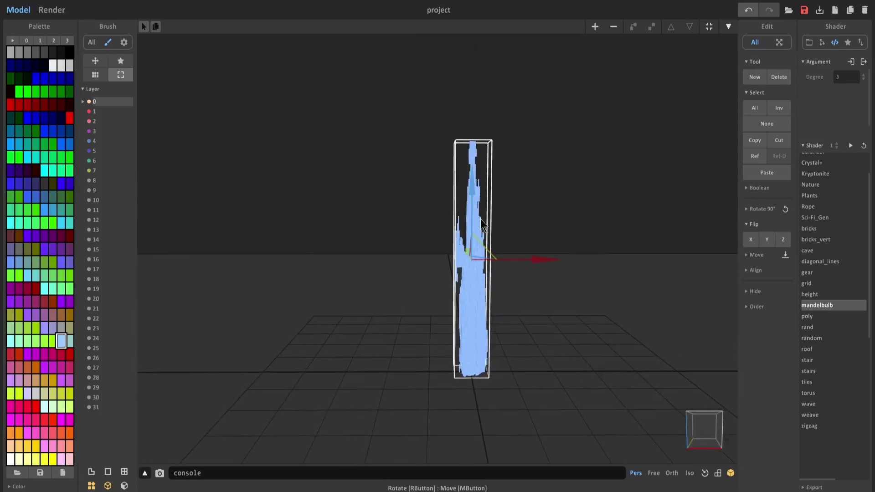
Resize the model from its underside to cut off the base, leaving 40 × 40 × 168 voxels
key(Tab)
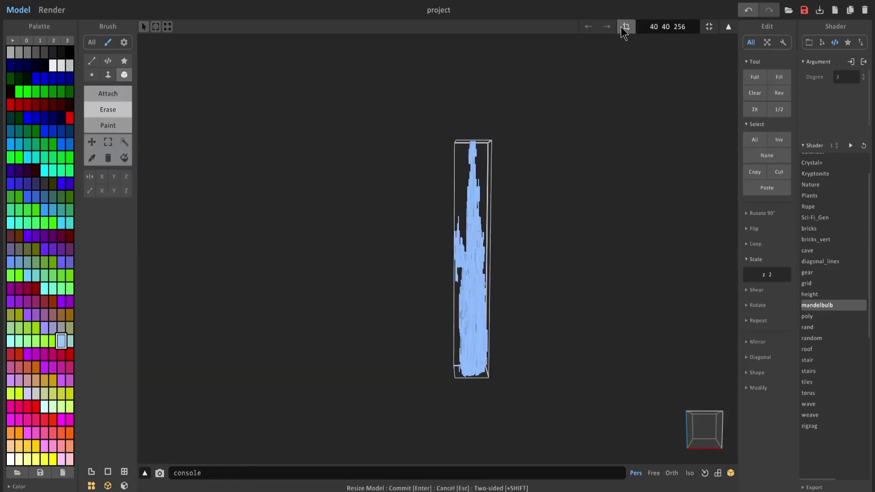
drag(472, 440, 473, 363)
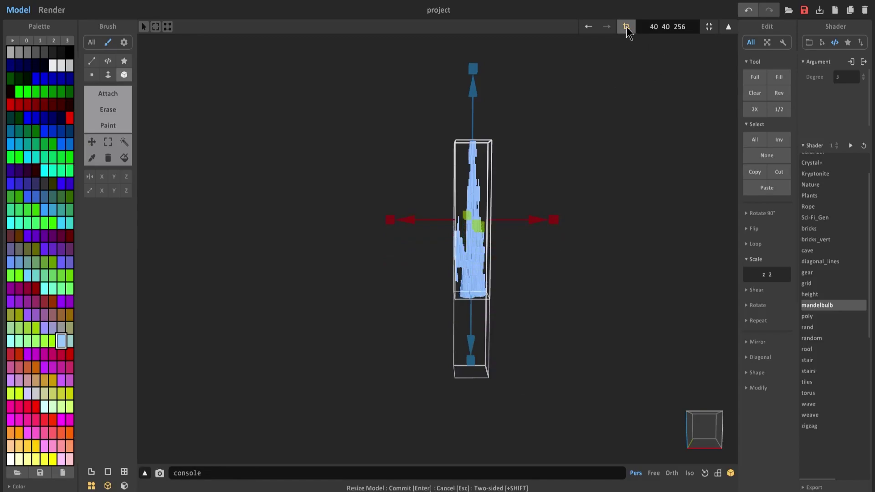
click(627, 26)
key(Tab)
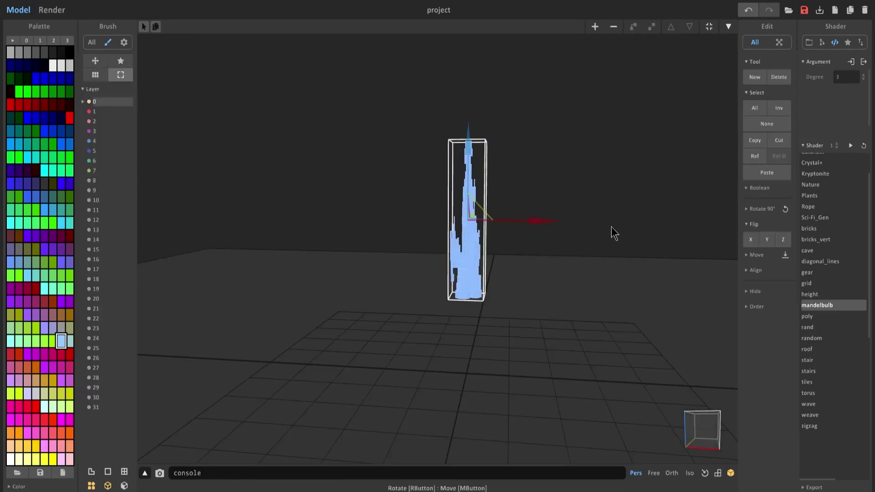
Erase the protruding side spikes all around the lower part of the tower with a size 6 3D voxel brush
right_drag(552, 336, 410, 213)
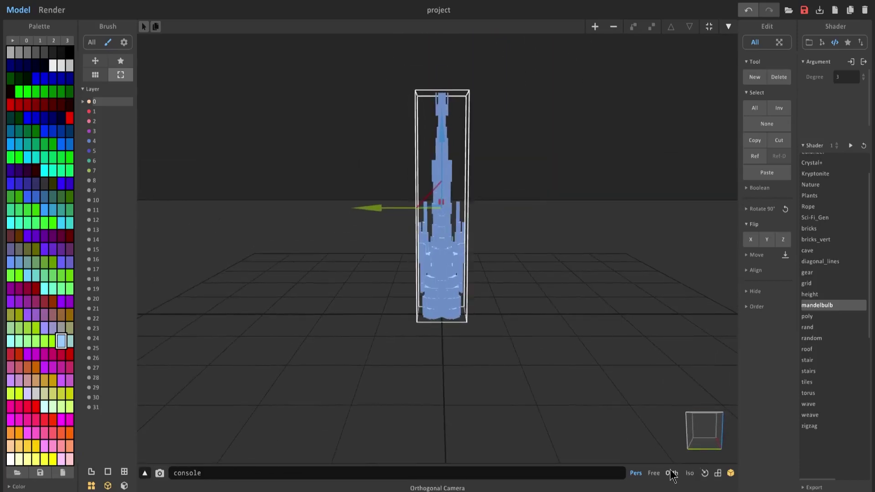
right_drag(438, 261, 505, 345)
scroll(458, 300, up, 4)
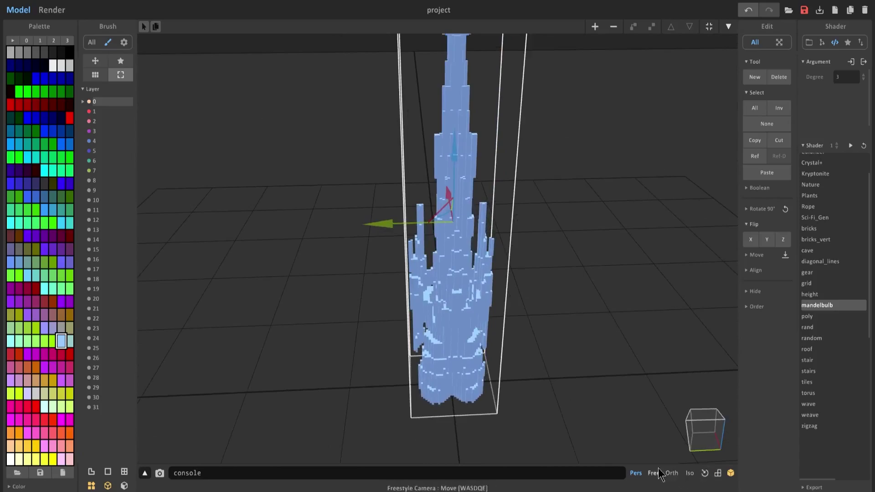
key(v)
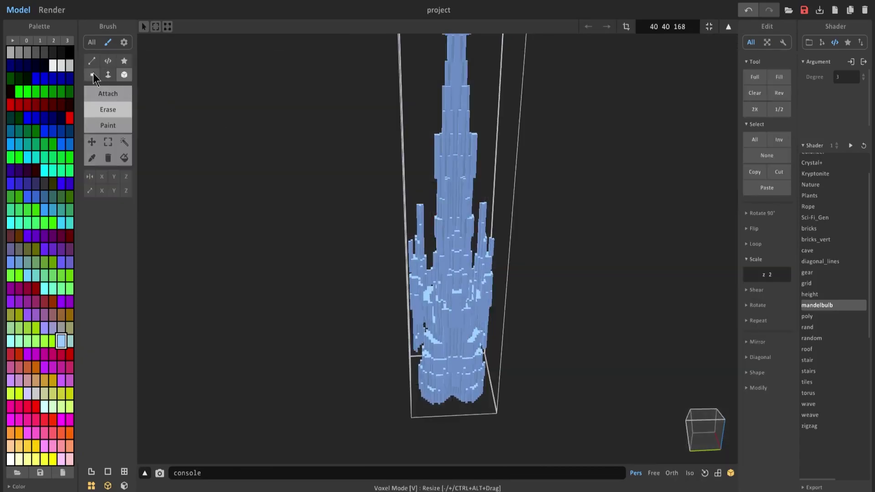
click(92, 76)
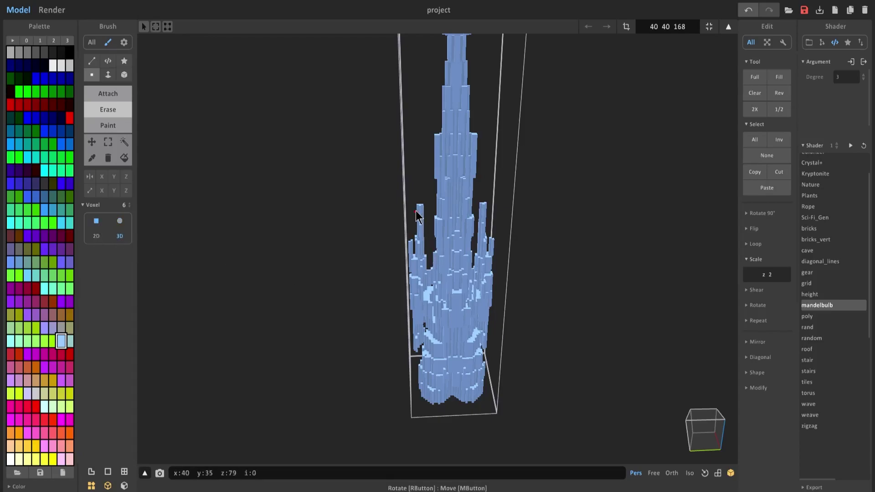
right_drag(434, 281, 489, 206)
drag(483, 263, 475, 327)
right_drag(474, 322, 481, 215)
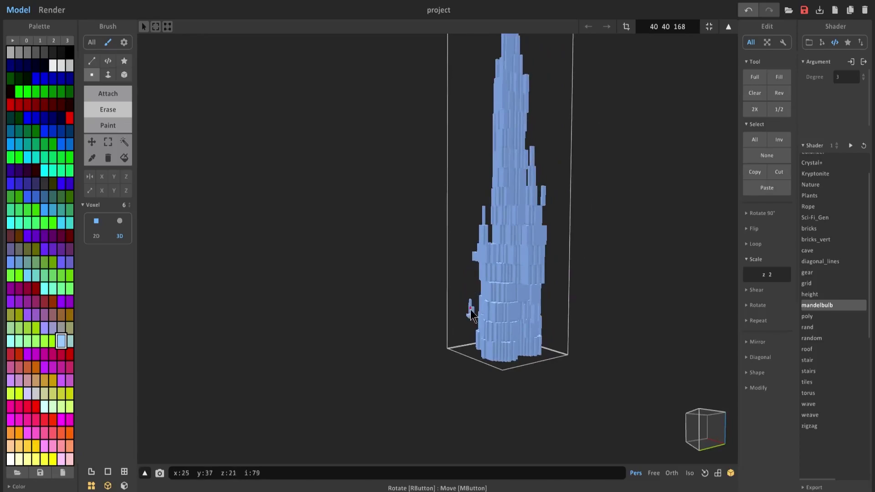
drag(481, 214, 470, 318)
right_drag(471, 318, 566, 169)
drag(566, 168, 564, 292)
drag(561, 222, 563, 262)
right_drag(549, 210, 445, 171)
mouse_move(446, 172)
mouse_down()
mouse_move(450, 303)
mouse_move(442, 278)
mouse_up()
scroll(405, 269, up, 5)
mouse_move(442, 278)
right_down()
mouse_move(404, 269)
mouse_move(466, 344)
mouse_move(389, 278)
mouse_move(393, 283)
right_up()
scroll(404, 269, down, 5)
scroll(393, 283, up, 2)
middle_drag(388, 269, 425, 230)
scroll(425, 229, up, 2)
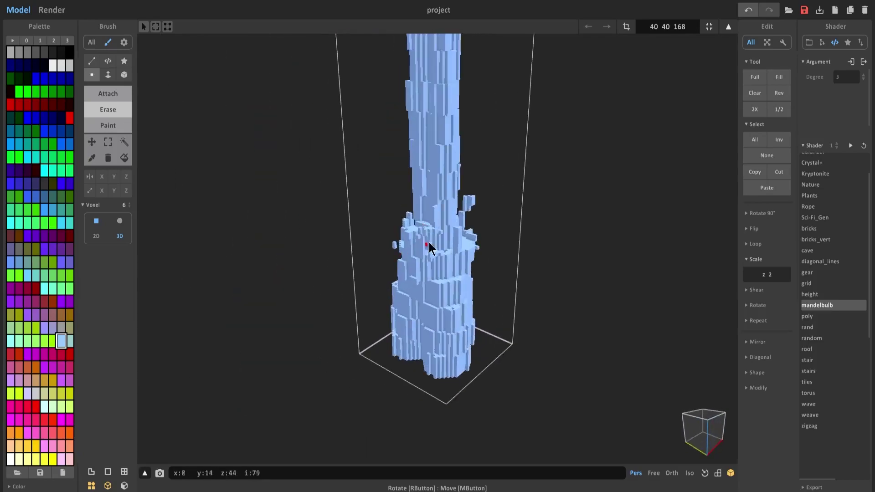
right_drag(433, 240, 498, 209)
scroll(498, 210, up, 2)
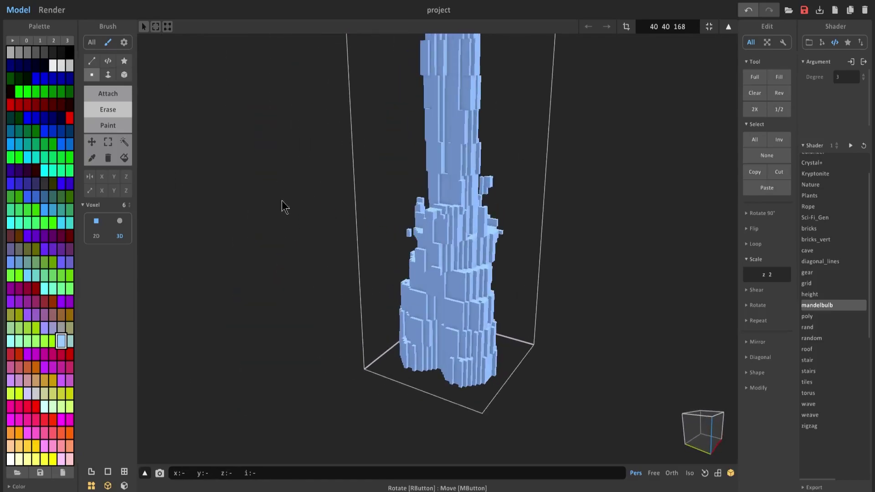
Set the voxel brush size to 2 and erase the small loose fragments left around the tower's shoulder
right_drag(411, 273, 387, 267)
drag(130, 203, 130, 205)
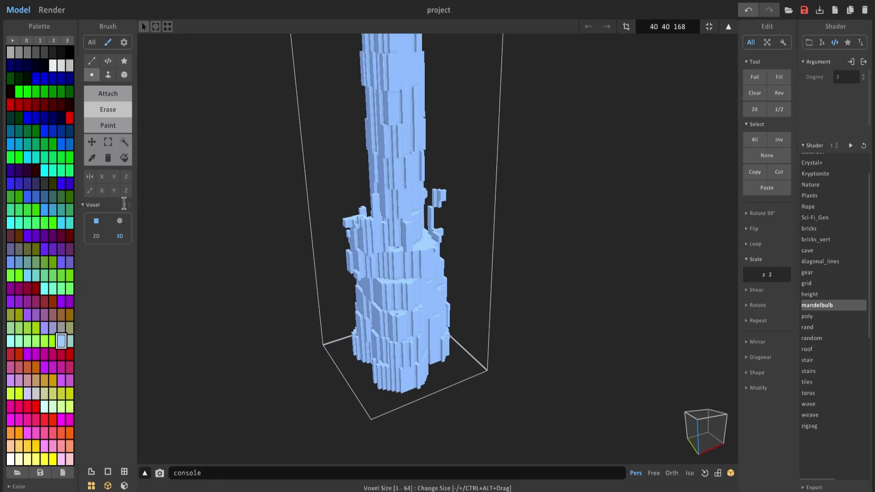
drag(129, 204, 130, 206)
right_drag(347, 227, 383, 232)
scroll(385, 232, up, 3)
mouse_move(468, 195)
mouse_down()
mouse_move(469, 174)
mouse_move(452, 225)
mouse_move(467, 267)
mouse_up()
right_drag(467, 268, 413, 233)
mouse_move(412, 232)
mouse_down()
mouse_move(389, 218)
mouse_move(387, 250)
mouse_up()
right_drag(387, 250, 497, 157)
drag(500, 156, 518, 150)
drag(624, 158, 633, 163)
right_drag(634, 162, 641, 168)
mouse_move(640, 169)
mouse_down()
mouse_move(633, 112)
mouse_move(638, 182)
mouse_up()
drag(535, 142, 523, 167)
mouse_move(523, 167)
right_down()
mouse_move(515, 175)
mouse_move(513, 149)
right_up()
drag(573, 160, 586, 165)
scroll(534, 249, down, 3)
mouse_move(586, 165)
right_down()
mouse_move(534, 249)
mouse_move(435, 249)
mouse_move(480, 248)
mouse_move(359, 336)
mouse_move(397, 203)
right_up()
right_drag(407, 241, 416, 246)
scroll(424, 273, up, 5)
right_drag(428, 289, 457, 276)
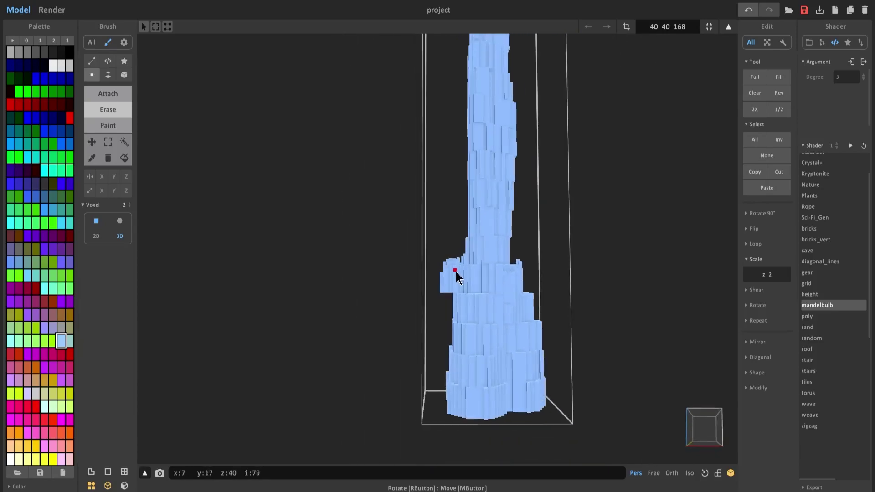
Set up an orthographic, straight side view of the tower's base with the marquee selection tool active
click(673, 473)
key(m)
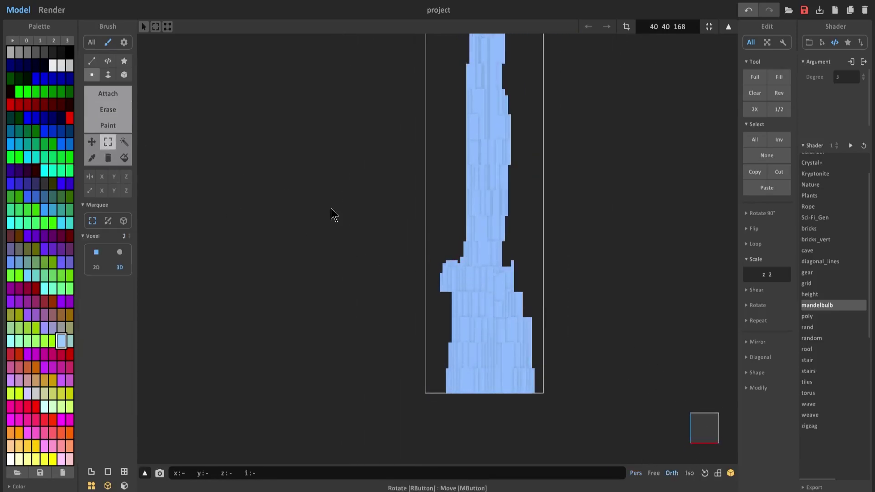
drag(516, 289, 484, 275)
key(ctrl+d)
right_drag(513, 297, 282, 300)
scroll(327, 308, down, 4)
middle_drag(351, 301, 365, 260)
scroll(365, 260, up, 2)
click(717, 426)
Marquee-select the lowest band of voxels at the tower's foot and scale it by 1.1 in x and y
drag(366, 306, 508, 338)
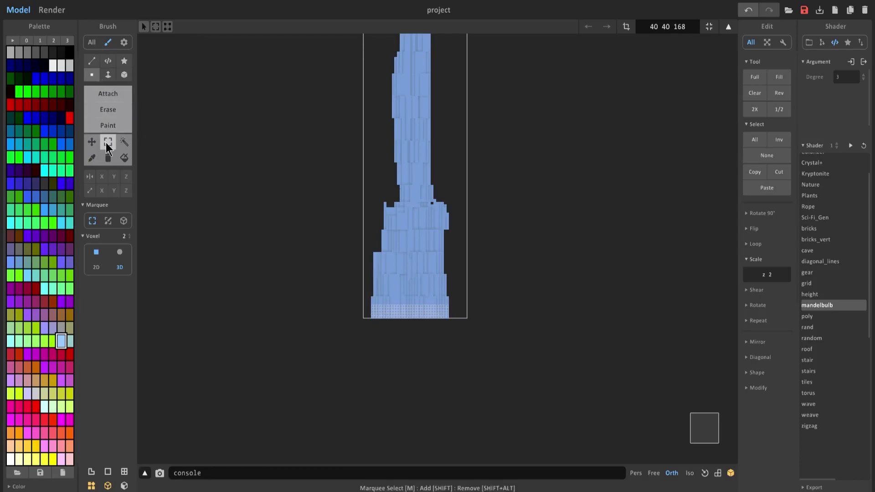
double_click(363, 310)
double_click(365, 305)
drag(363, 315, 467, 346)
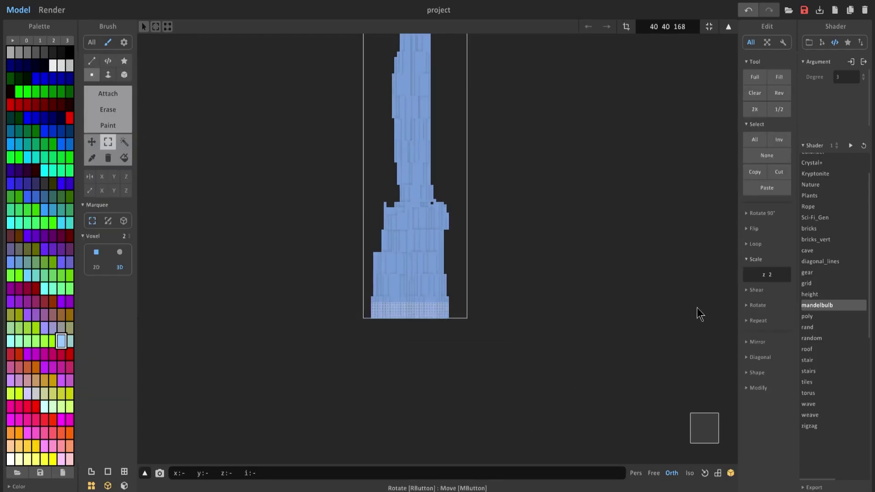
text(xy )
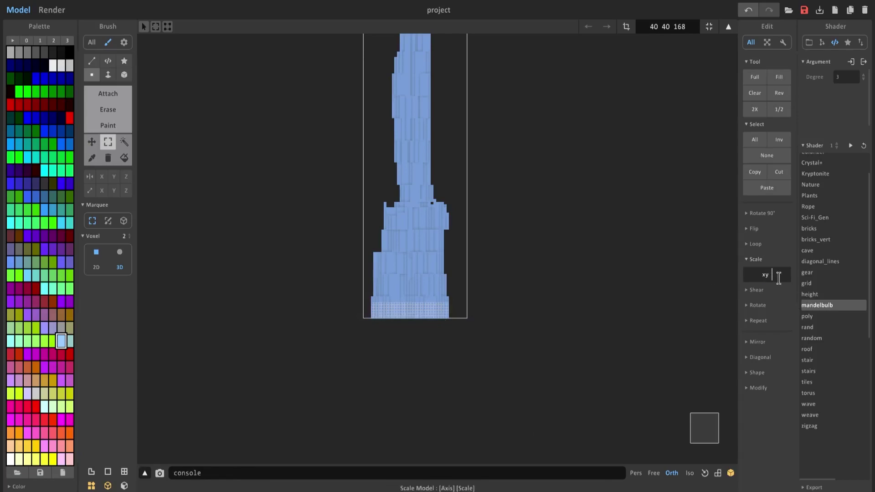
text(1.1)
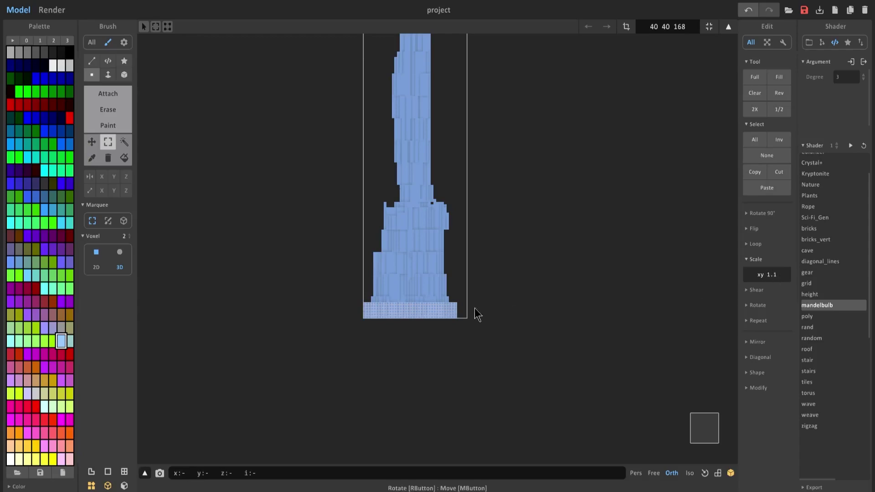
Try to widen the voxel band just above the tower's foot by scaling it 1.1 in x and y
drag(455, 305, 360, 298)
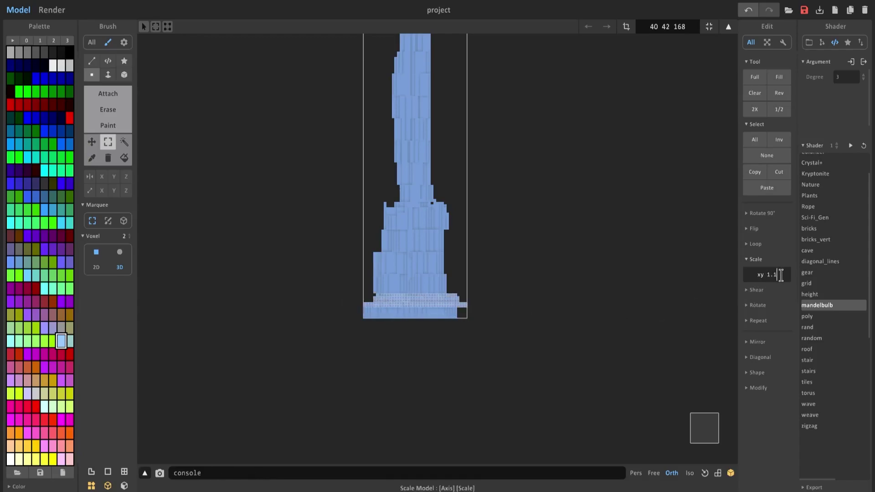
key(ctrl+z)
drag(789, 281, 722, 274)
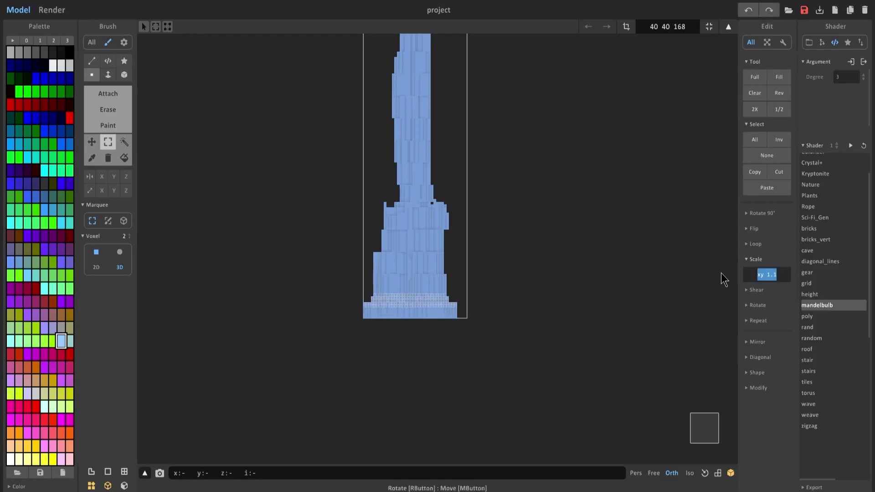
click(529, 297)
Erase the stray fragments protruding near the tower's tip with the size 2 voxel brush
right_drag(524, 299, 528, 348)
scroll(433, 325, down, 3)
click(118, 111)
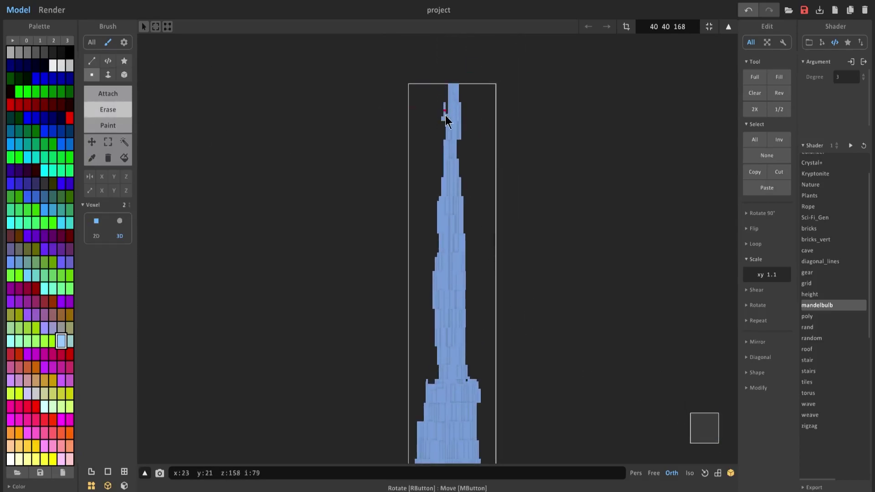
scroll(439, 125, down, 3)
middle_drag(424, 216, 437, 158)
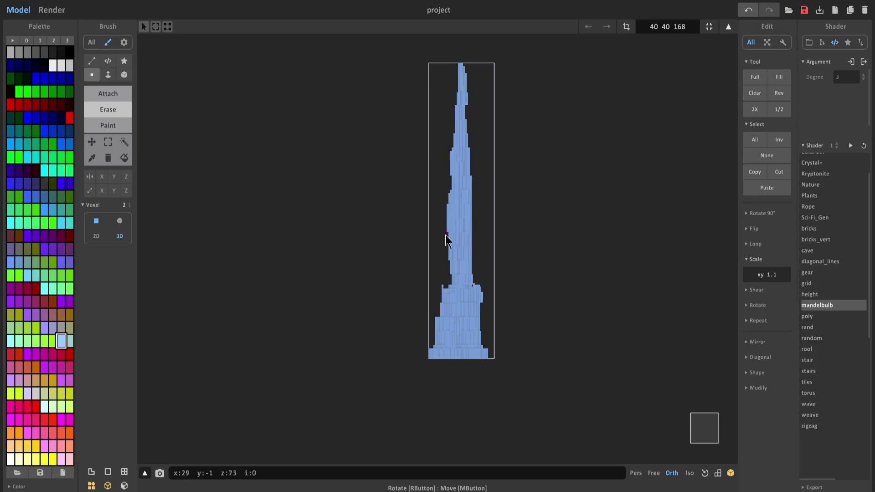
Erase the thin tip of the tower with a size 4 3D voxel brush from a straight side view and fit the model size
right_drag(445, 216, 494, 302)
key(m)
drag(465, 218, 397, 86)
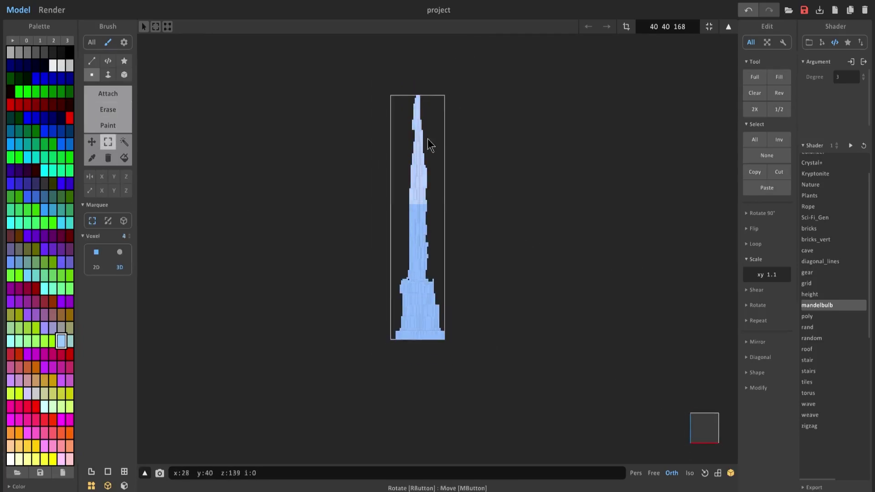
ctrl+drag(426, 157, 427, 179)
right_drag(427, 178, 431, 210)
click(704, 427)
scroll(680, 375, up, 2)
key(r)
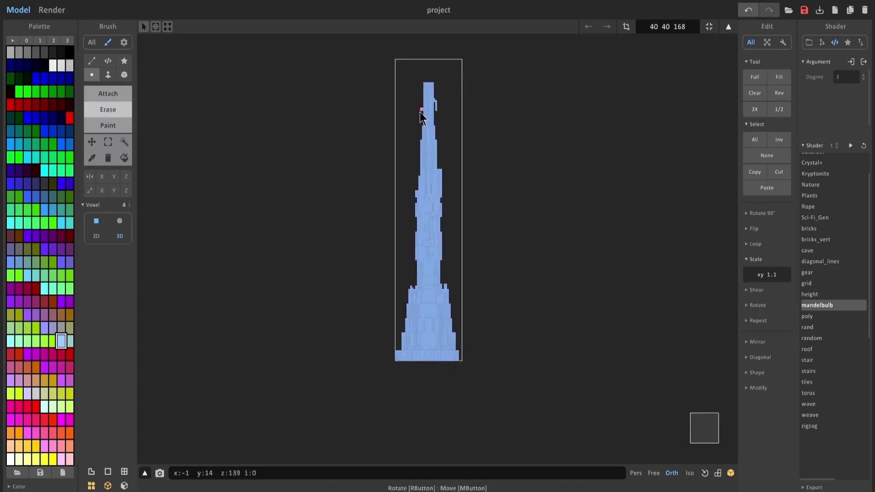
right_drag(424, 96, 458, 120)
scroll(459, 121, down, 3)
click(728, 27)
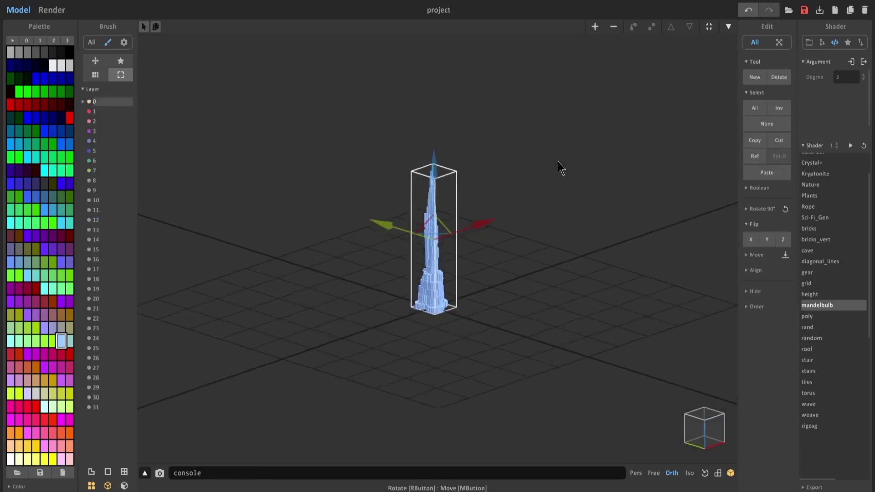
Load default palette 3, set its first colour to brown 75 59 39 and fill the whole tower with it
scroll(372, 245, up, 3)
right_drag(427, 250, 434, 313)
scroll(505, 243, up, 2)
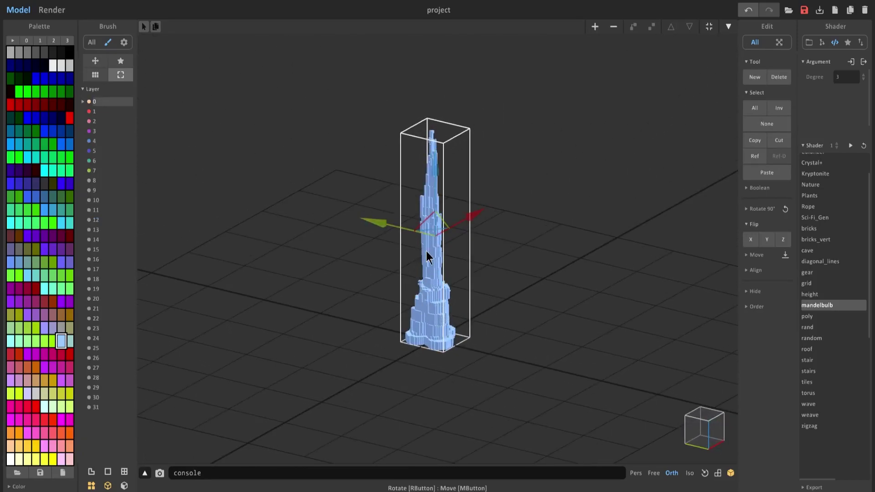
click(54, 40)
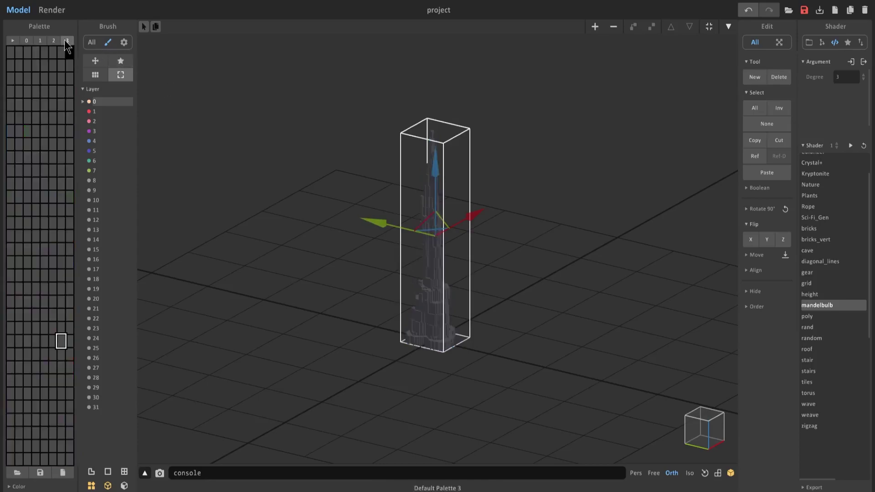
key(Tab)
click(10, 52)
click(18, 487)
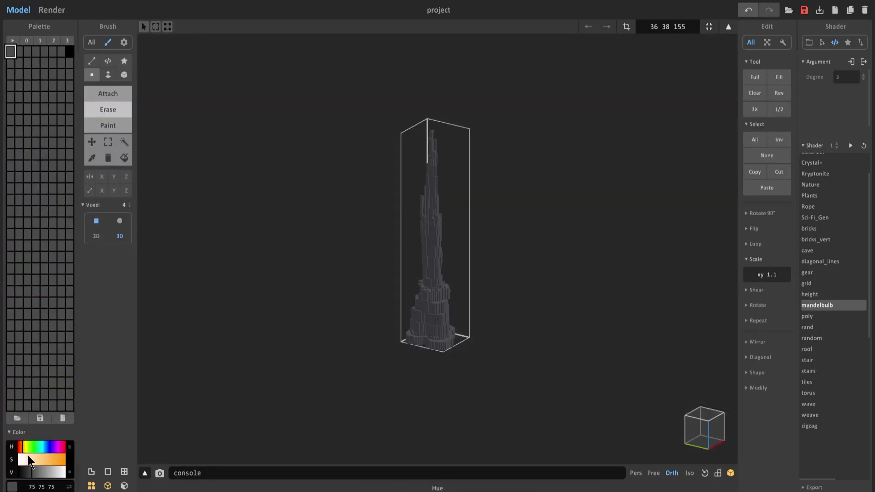
click(124, 158)
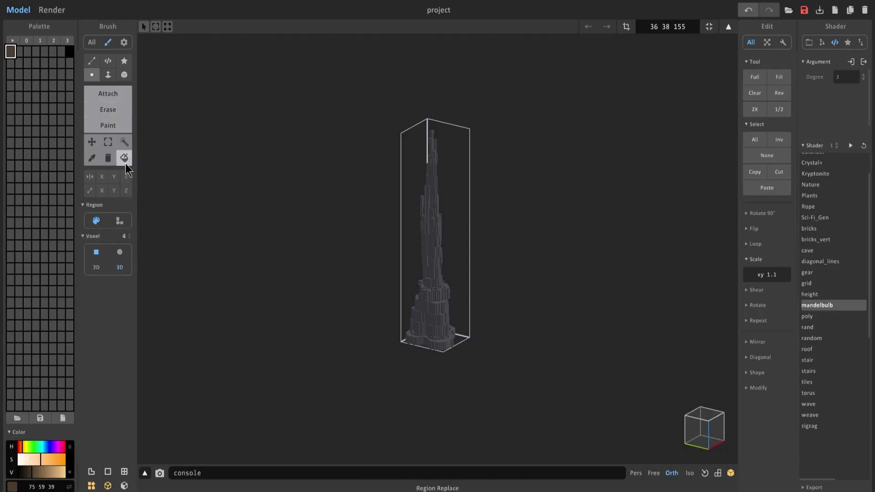
click(430, 268)
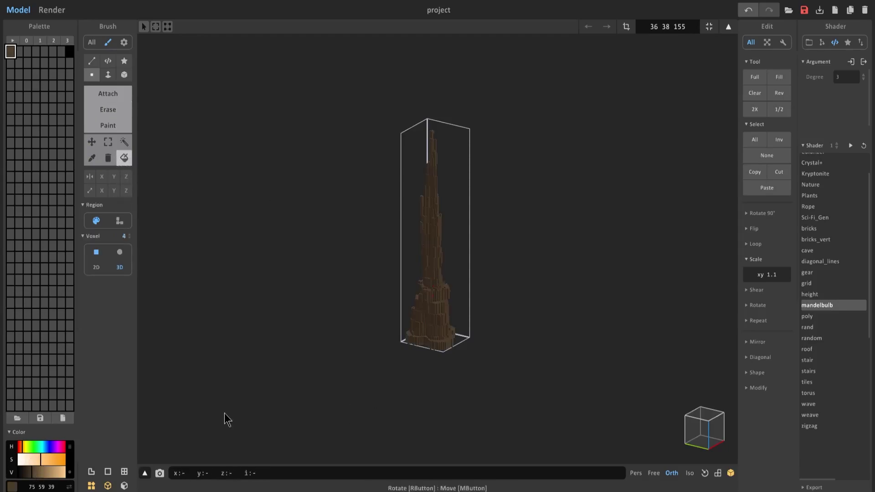
Adjust the tower's brown to 88 66 37, checking the colour in the render view
click(45, 464)
click(52, 10)
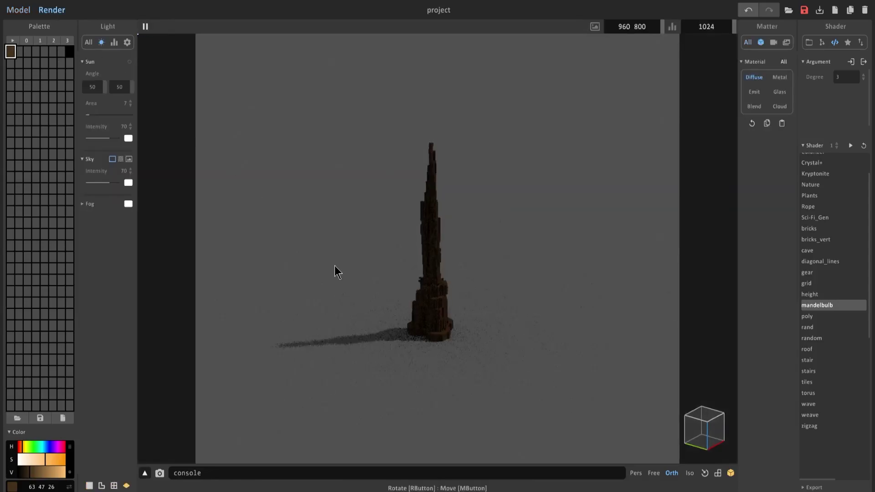
click(34, 473)
click(18, 12)
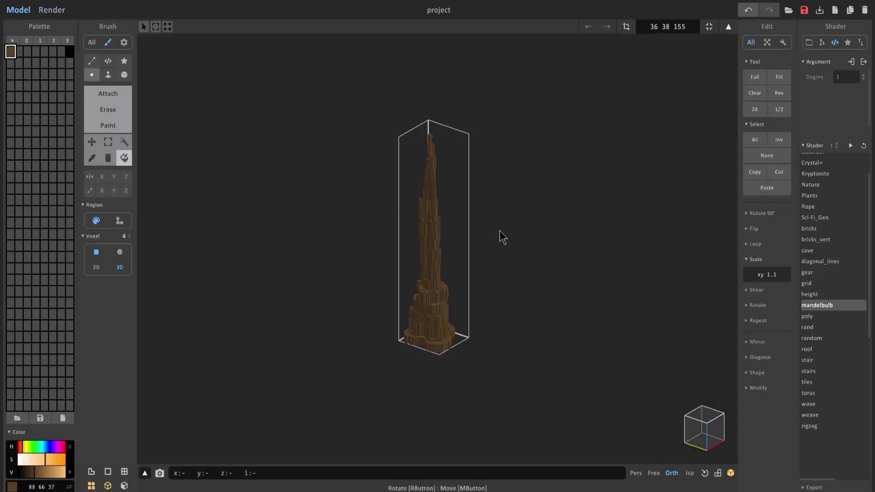
Add a new 40 40 40 object, raise it to the middle of the trunk and generate a mandelbulb in it
click(595, 27)
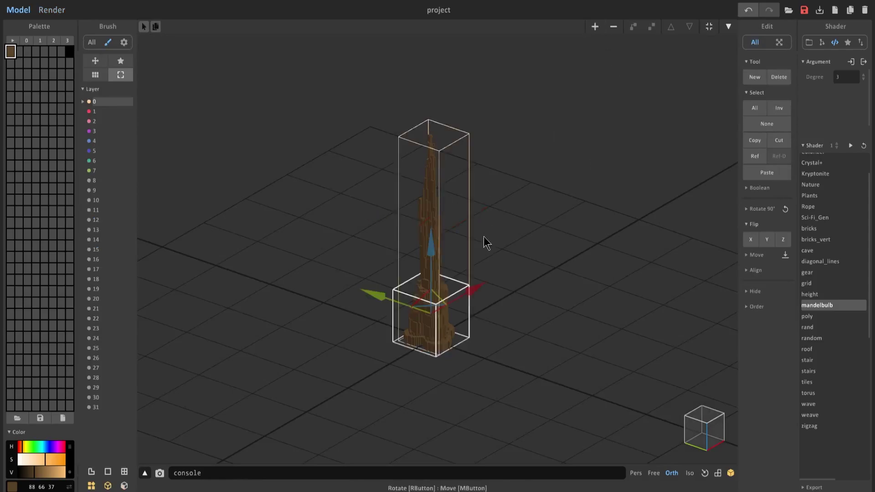
drag(435, 264, 433, 245)
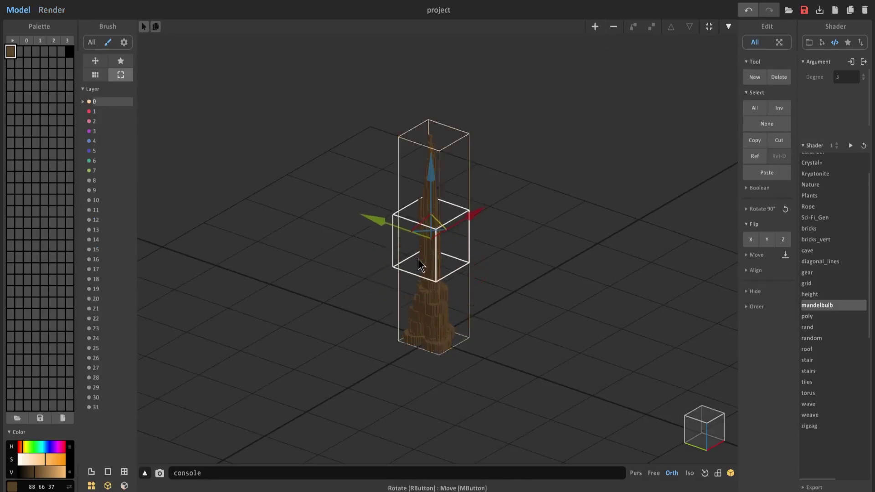
click(851, 145)
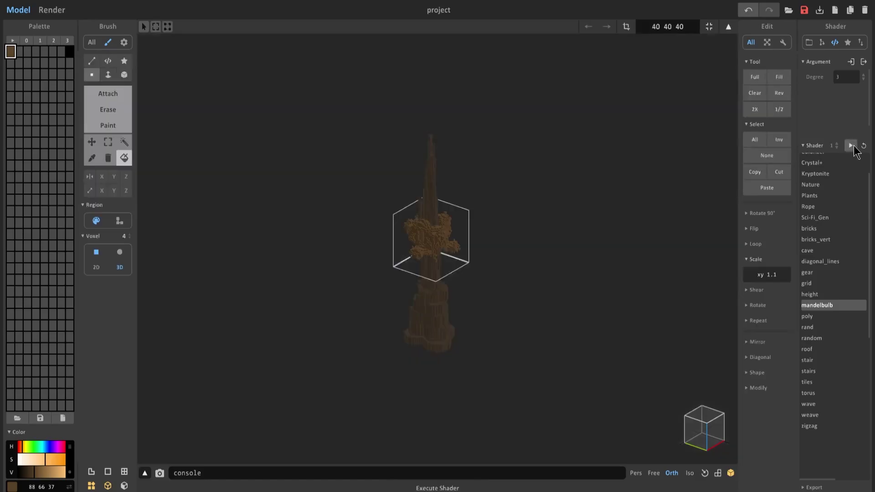
Widen the new mandelbulb by scaling it 1.1 in x and y six times
click(686, 27)
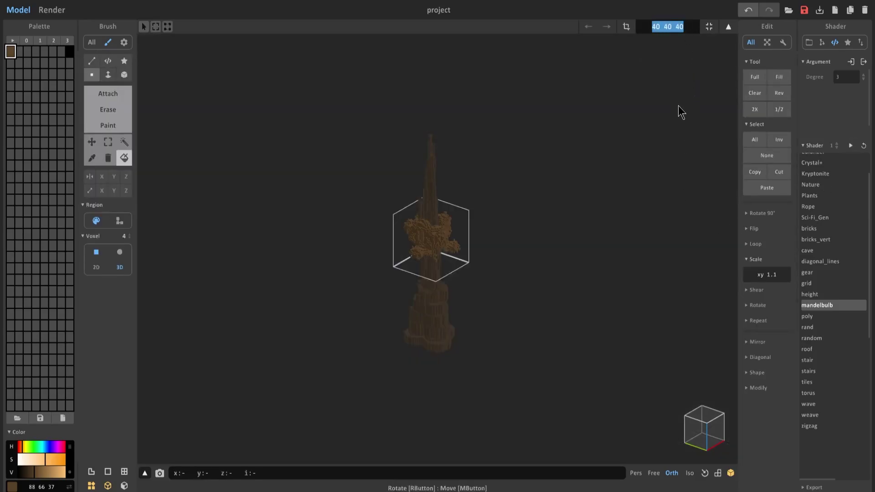
click(744, 274)
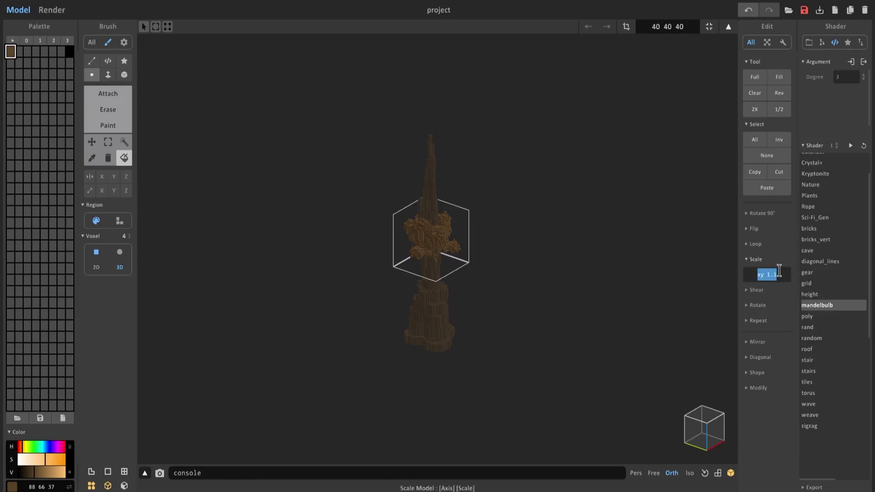
key(Return)
key(Return)
key(Return)
key(Return)
key(Return)
key(Return)
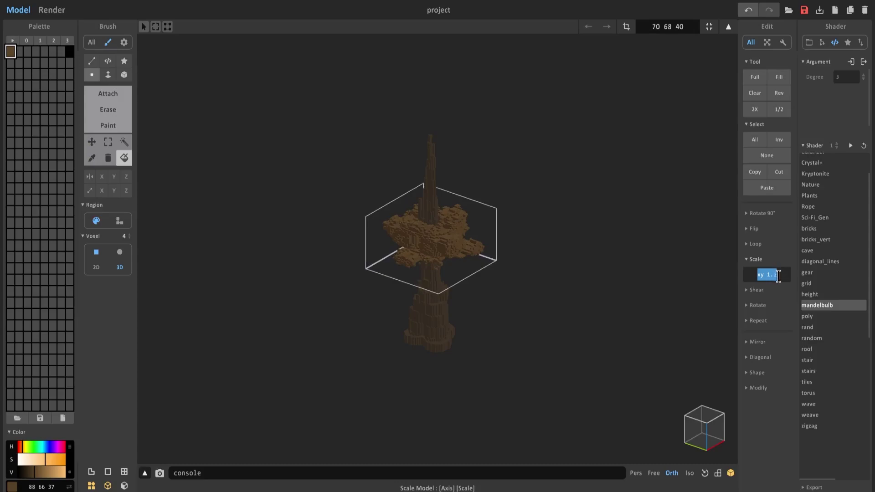
Flatten the widened mandelbulb by scaling it 0.9 in z and fit its model size
text(z .9)
key(Return)
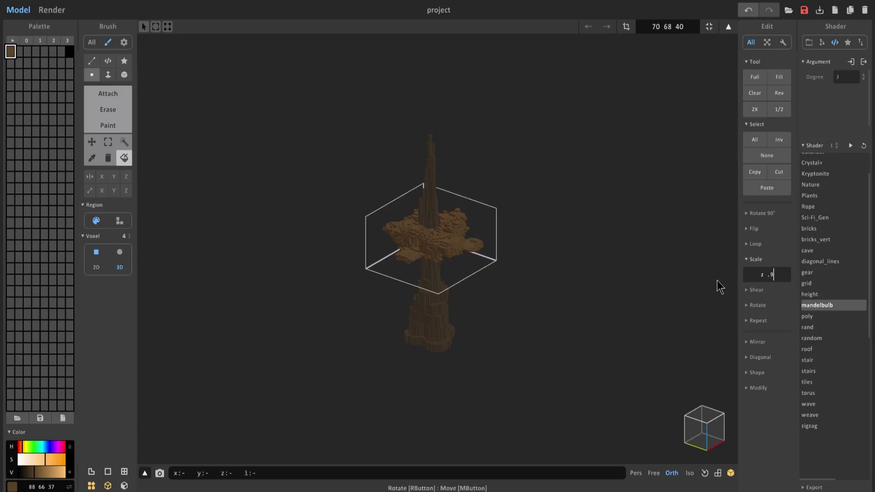
right_drag(720, 286, 582, 145)
click(705, 31)
Erase the stray voxels protruding from the edge of the flattened mandelbulb and fit the model size again
scroll(547, 153, up, 3)
click(129, 115)
scroll(273, 214, up, 3)
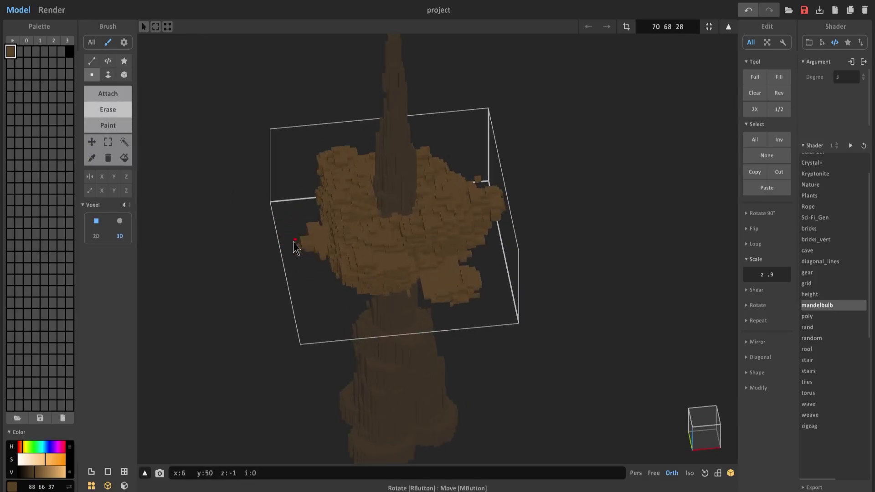
right_drag(448, 304, 412, 284)
click(710, 27)
Set the second palette colour to green 56 75 37 and fill the flattened mandelbulb with it as foliage
right_drag(583, 151, 446, 153)
click(11, 63)
click(29, 446)
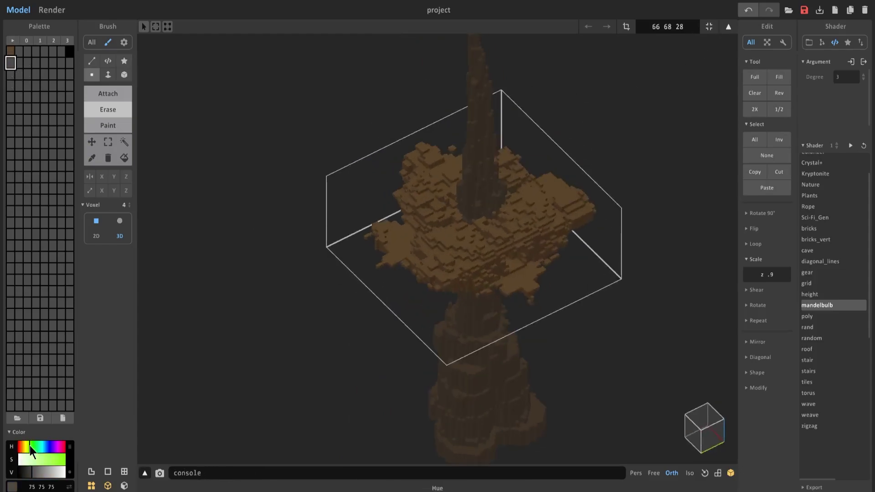
click(42, 459)
click(124, 158)
click(420, 261)
right_drag(420, 262, 387, 286)
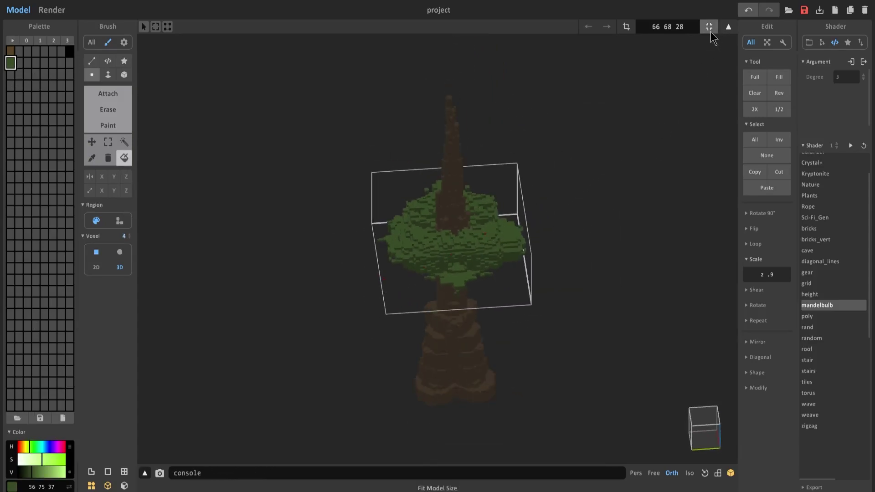
Duplicate the green foliage object to the other side of the trunk and raise the copy slightly
right_drag(688, 84, 664, 145)
key(Tab)
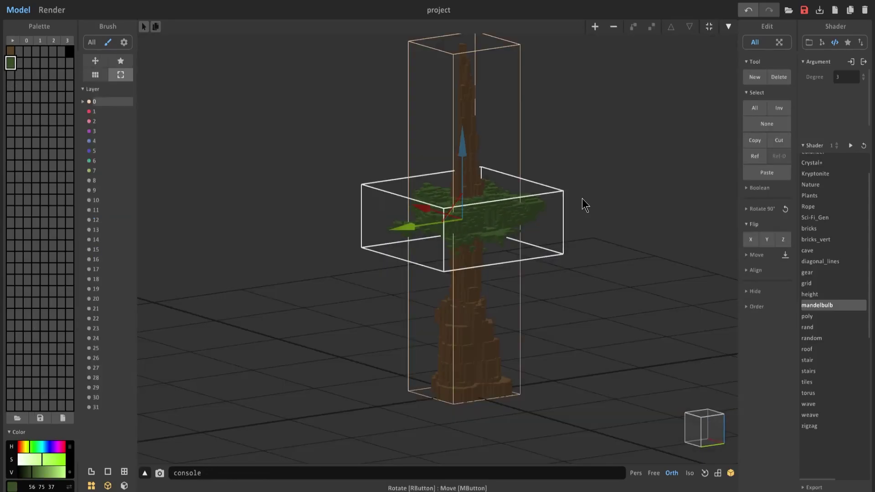
right_drag(529, 219, 414, 239)
ctrl+drag(409, 236, 485, 236)
right_drag(485, 235, 467, 209)
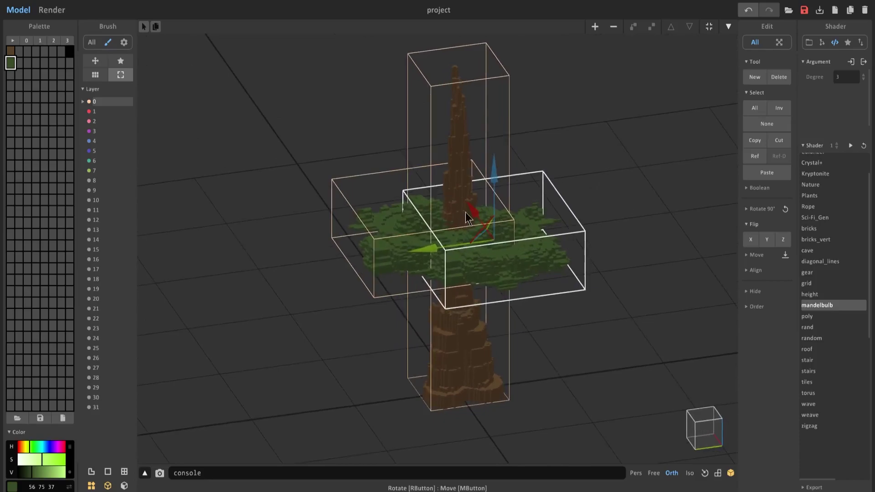
drag(497, 187, 497, 158)
Resize the foliage copy to 30 30 30 and regenerate it with the mandelbulb shader
key(Tab)
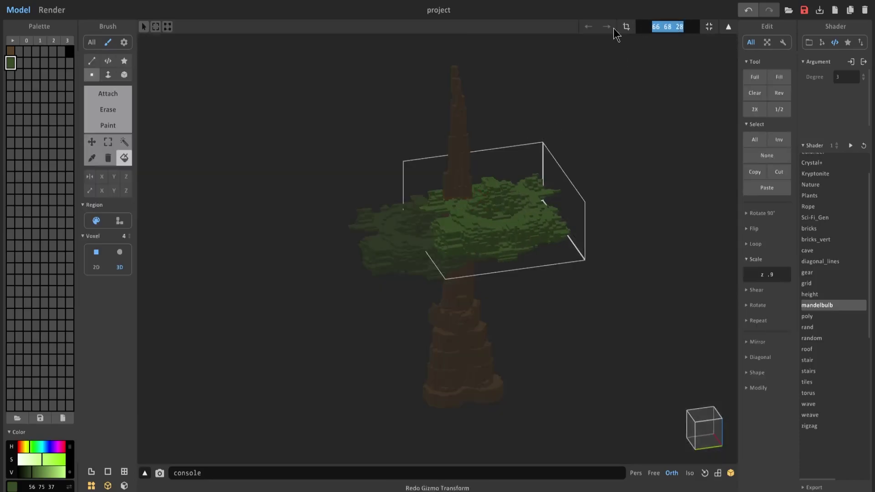
text(60)
key(BackSpace)
key(BackSpace)
text(30)
key(Return)
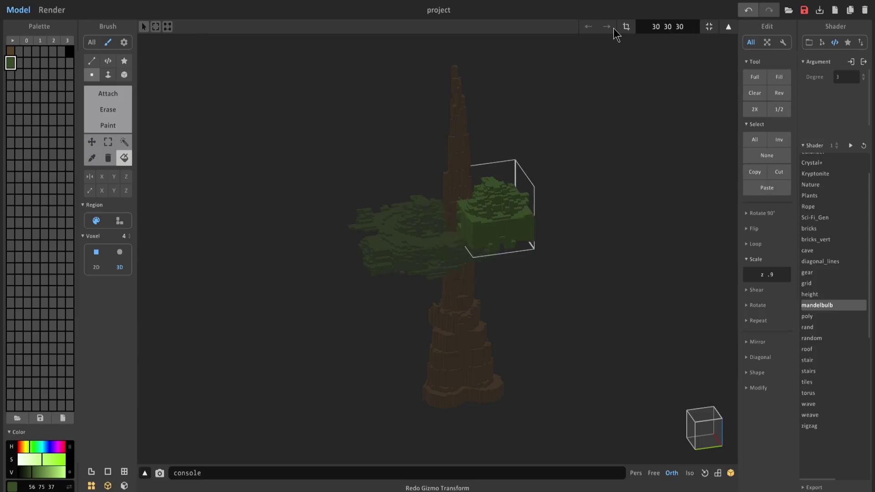
click(850, 145)
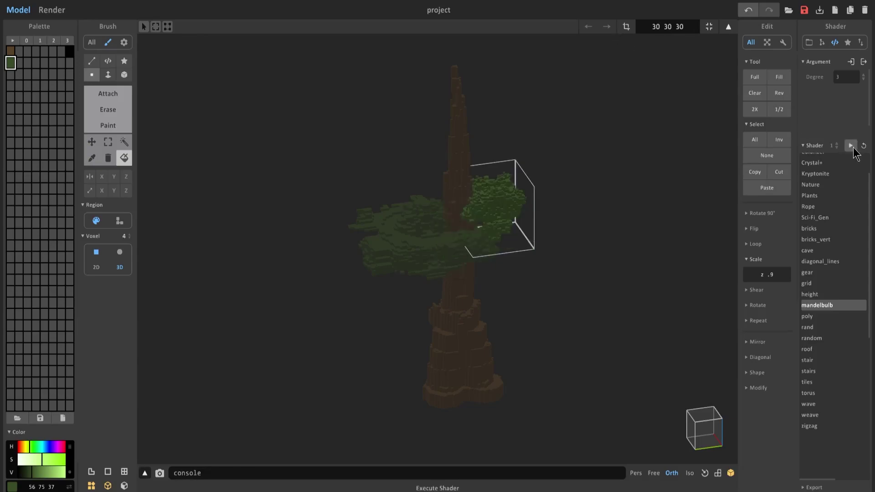
Flatten the small foliage clump by 0.9 in z, scale it 1.1 in x and y, and fit its model size
click(788, 272)
text(z .9)
key(Return)
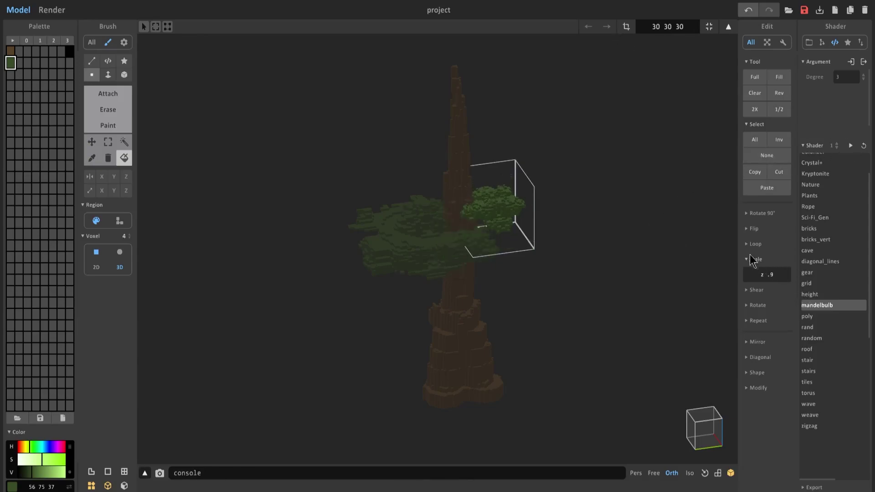
click(709, 27)
click(787, 273)
text(xy 1.1)
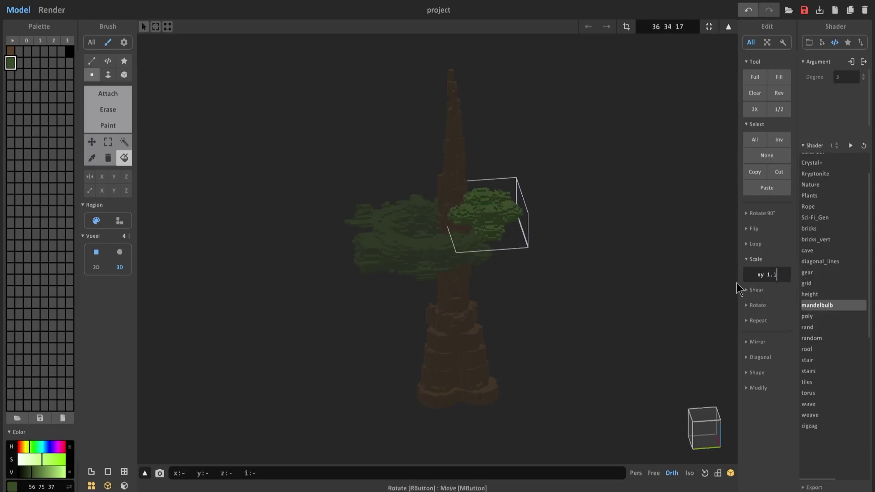
click(714, 26)
Move the small foliage clump in against the trunk, duplicate it higher up and open the copy for editing
key(Tab)
right_drag(506, 198, 511, 215)
drag(503, 201, 483, 203)
right_drag(484, 203, 452, 159)
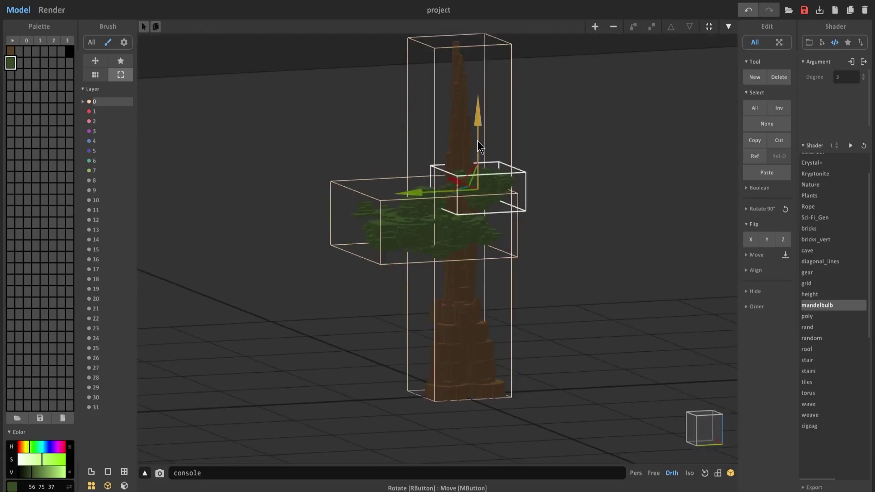
drag(478, 143, 472, 189)
drag(475, 155, 475, 146)
right_drag(475, 145, 478, 158)
ctrl+drag(484, 146, 486, 78)
key(Tab)
click(688, 29)
key(ctrl+a)
text(6 6 6)
key(Return)
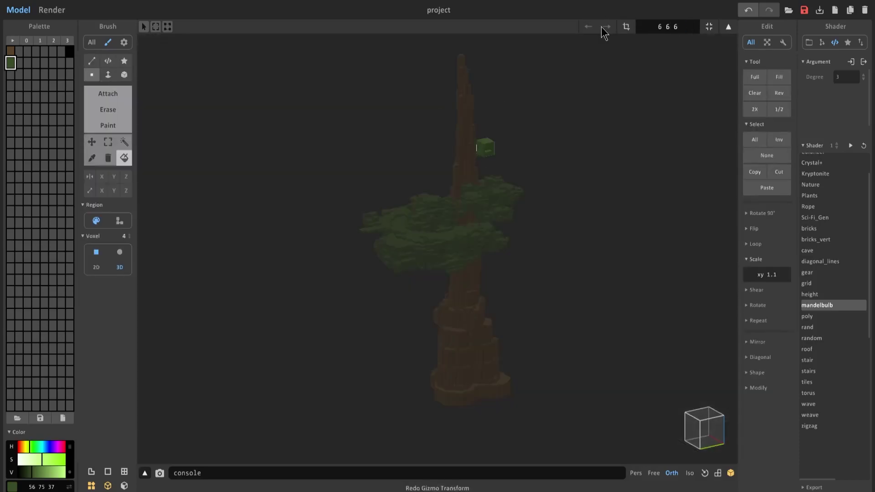
Resize the upper foliage copy to 65 65 65 and regenerate it with the mandelbulb shader
drag(692, 27, 627, 28)
text(65)
key(Return)
click(851, 146)
Flatten the treetop foliage by repeatedly scaling it 0.9 in z, fit its model size and return to the whole scene
click(767, 275)
text(z .9)
key(Return)
key(Return)
key(Return)
key(Return)
key(Return)
key(Return)
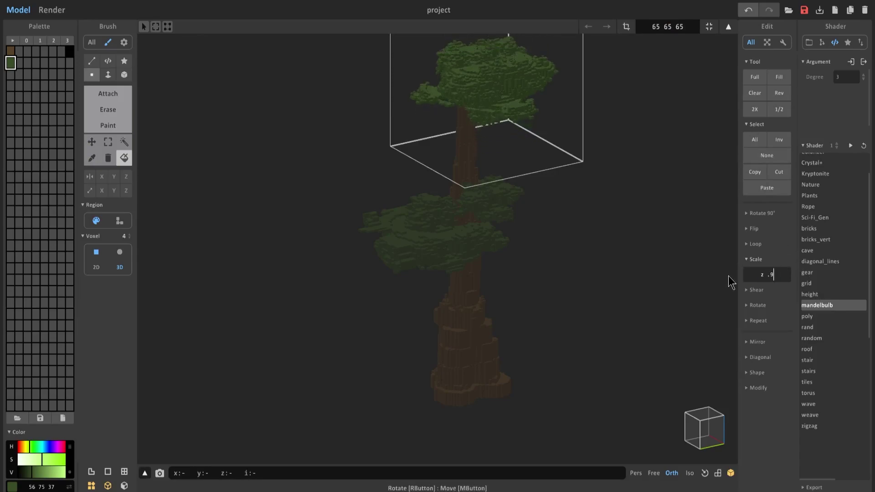
key(Return)
key(Tab)
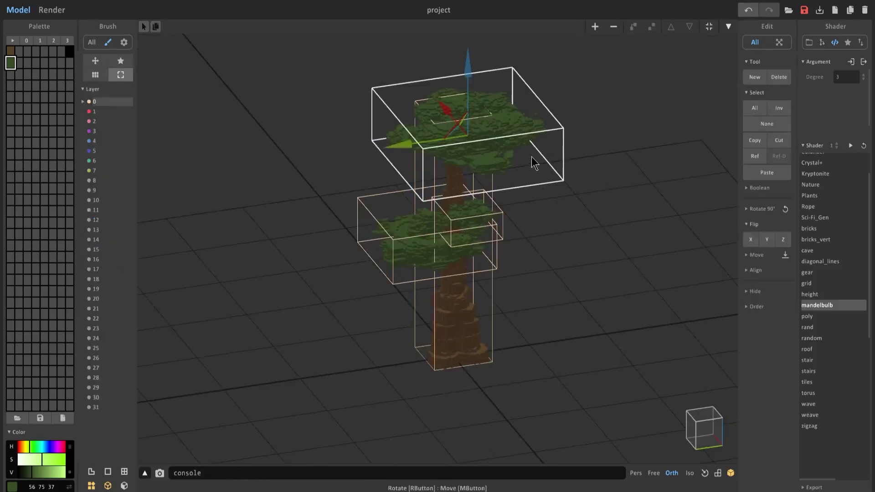
Top the tree with a copied foliage clump scaled in x and y, and render the result
right_drag(527, 155, 447, 279)
drag(457, 151, 424, 82)
click(434, 220)
right_drag(426, 91, 437, 132)
key(Tab)
drag(776, 275, 718, 272)
text(xy .)
key(Tab)
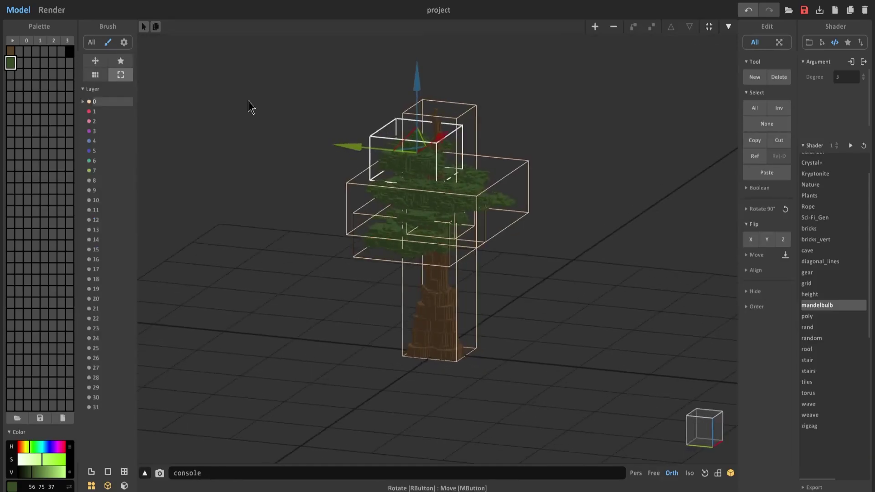
click(52, 10)
right_drag(269, 141, 289, 145)
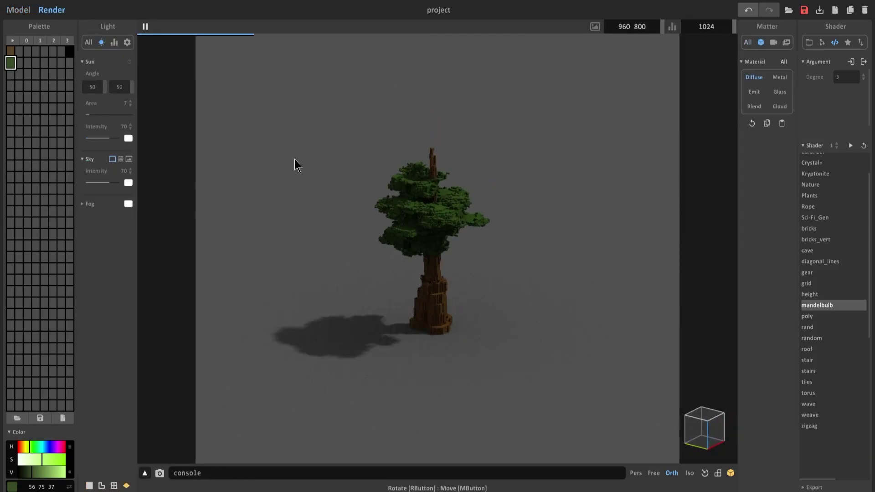
Select all the foliage clumps without the trunk and move them lower together
click(19, 10)
scroll(411, 182, up, 2)
shift+click(449, 183)
shift+click(431, 217)
mouse_move(445, 127)
mouse_down()
mouse_move(447, 149)
mouse_move(446, 132)
mouse_up()
shift+click(436, 274)
key(ctrl+z)
scroll(442, 208, up, 2)
shift+click(429, 195)
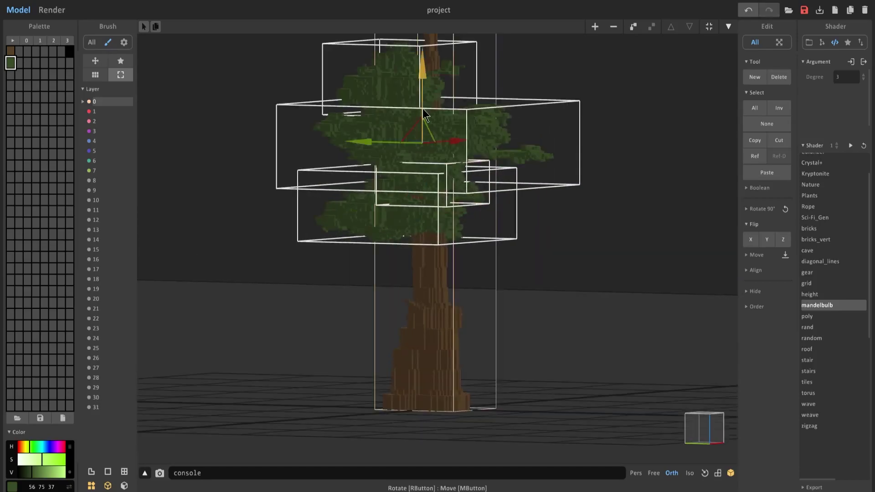
drag(425, 73, 425, 122)
Duplicate one of the foliage clumps higher up the trunk
right_drag(428, 174, 423, 201)
click(460, 210)
key(Tab)
key(Tab)
ctrl+drag(439, 157, 440, 104)
Resize the new upper foliage copy to 85 and regenerate it with the mandelbulb shader
key(Tab)
drag(686, 27, 606, 31)
text(85)
key(Return)
click(851, 147)
click(780, 276)
key(Return)
key(Return)
key(Return)
drag(780, 276, 713, 272)
key(ctrl+z)
key(ctrl+z)
key(ctrl+z)
Flatten the new foliage clump by repeatedly scaling it 0.9 in z, and widen it by 1.1 in x and y
text(z .9)
key(Return)
key(Return)
key(Return)
key(Return)
key(Return)
drag(780, 276, 735, 273)
text(xy 1.1)
key(Return)
key(Tab)
Lower the upper foliage clump, flatten it further with repeated 0.9 scaling in z, and fit its model size
right_drag(436, 97, 421, 130)
key(Tab)
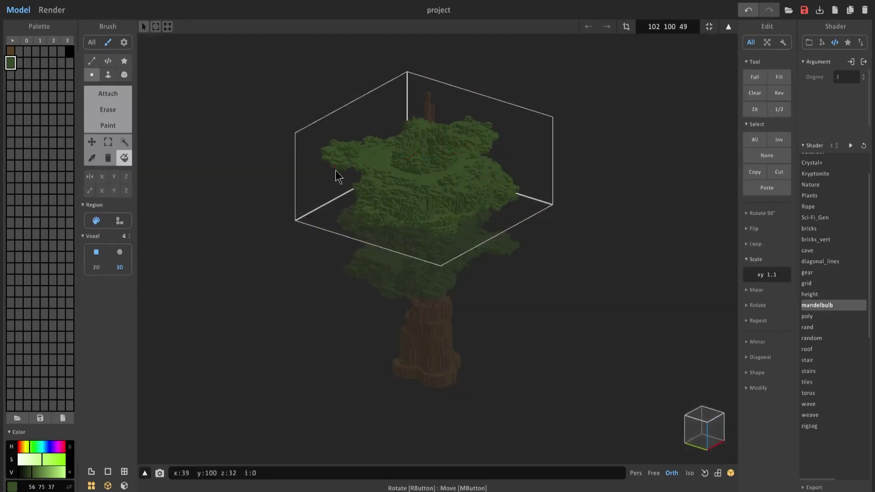
right_drag(316, 167, 387, 149)
key(Tab)
drag(513, 116, 513, 139)
key(Tab)
drag(780, 276, 740, 278)
text(z .9)
key(Return)
key(Return)
key(Return)
key(Return)
key(Return)
click(712, 29)
key(Tab)
Select the treetop foliage and render the tree to check its silhouette
click(452, 72)
right_drag(453, 72, 511, 119)
right_drag(447, 77, 365, 121)
click(51, 10)
right_drag(319, 145, 371, 161)
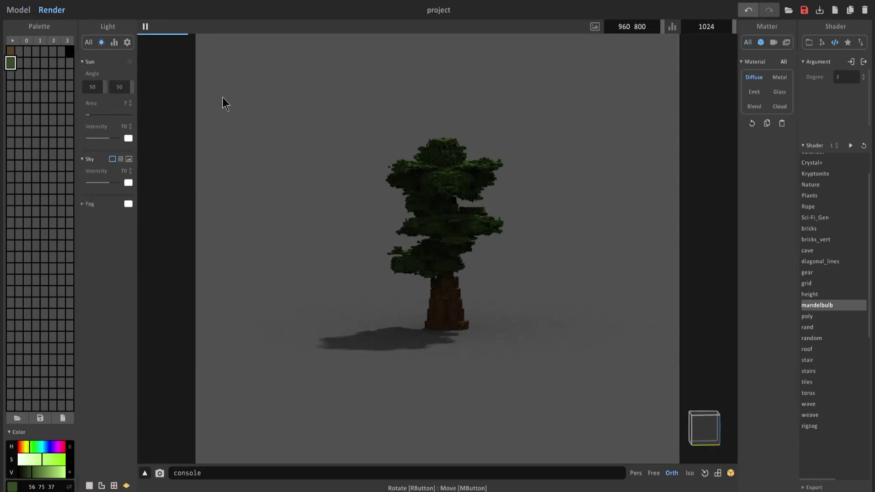
Shrink the selected treetop foliage by scaling it 0.9 in x and y three times
click(18, 10)
key(Tab)
drag(780, 276, 738, 272)
text(xy .9)
key(Return)
key(Return)
key(Return)
key(Tab)
Lower the upper foliage clump slightly, narrow it with repeated 0.9 scaling in x and y, and fit its model size
mouse_move(458, 143)
right_down()
mouse_move(458, 193)
mouse_move(473, 141)
right_up()
right_drag(543, 190, 434, 89)
drag(434, 86, 434, 100)
key(Tab)
click(770, 274)
key(Return)
key(Return)
key(Return)
key(Return)
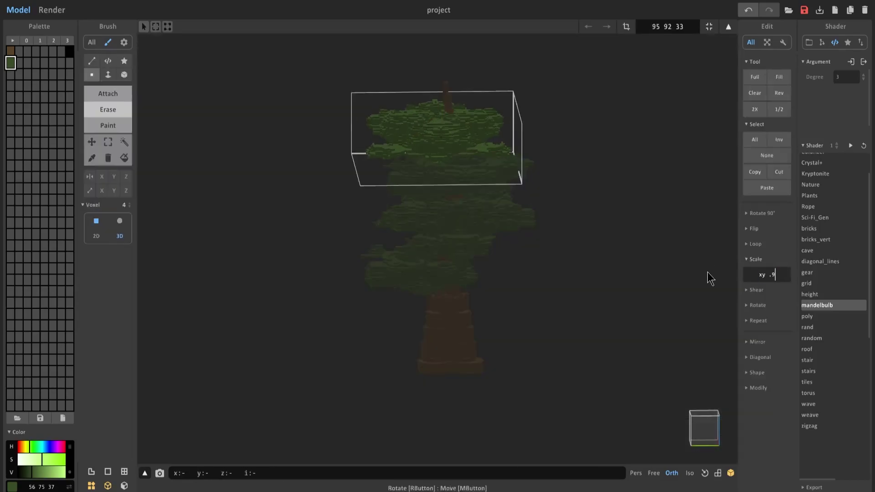
click(710, 28)
key(Tab)
Duplicate the lowest foliage clump up to the treetop and position the copy around the trunk tip
click(424, 269)
ctrl+drag(422, 187, 422, 9)
drag(376, 81, 403, 81)
drag(446, 50, 447, 58)
right_drag(473, 85, 411, 87)
Shrink the new treetop copy by repeatedly scaling it 0.9 in x and y, and fit its model size
key(Tab)
click(775, 275)
key(Return)
key(Return)
key(Return)
key(Return)
click(710, 28)
key(Tab)
Render the tree and examine it from several sides, selecting the lowest foliage clump between the two renders
click(52, 10)
scroll(551, 165, down, 3)
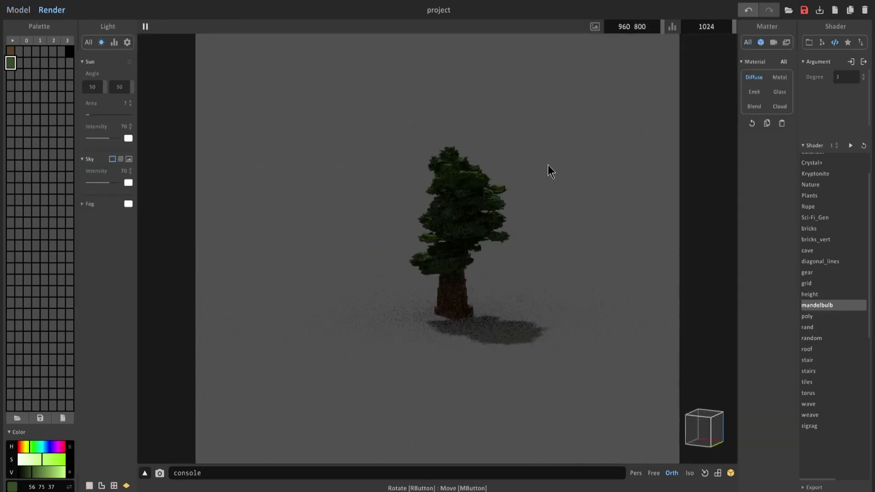
right_drag(552, 165, 622, 169)
scroll(622, 169, up, 3)
click(18, 10)
click(447, 266)
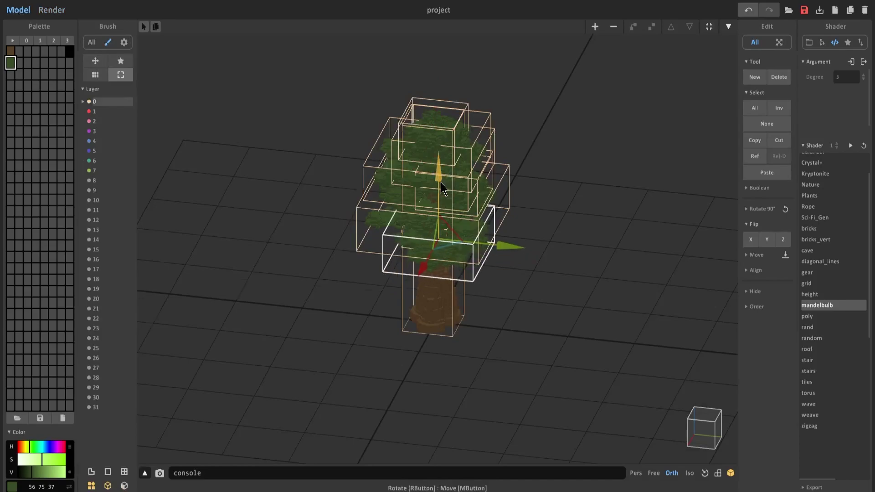
key(F2)
right_drag(549, 201, 580, 236)
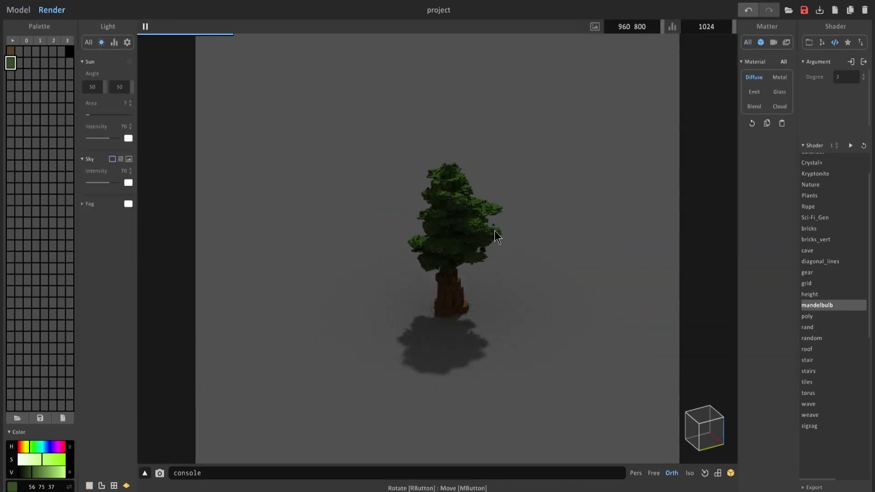
right_drag(508, 234, 426, 213)
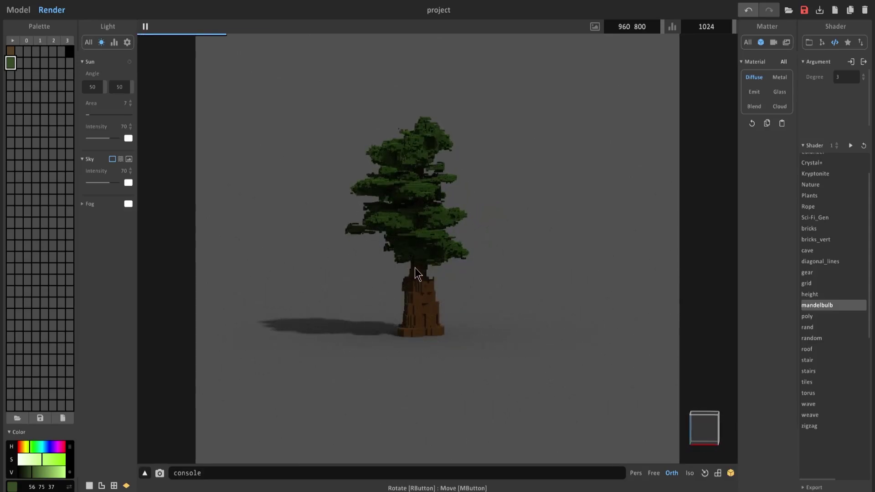
Duplicate the trunk beside the tree and scale the copy down repeatedly to make it thinner
click(18, 10)
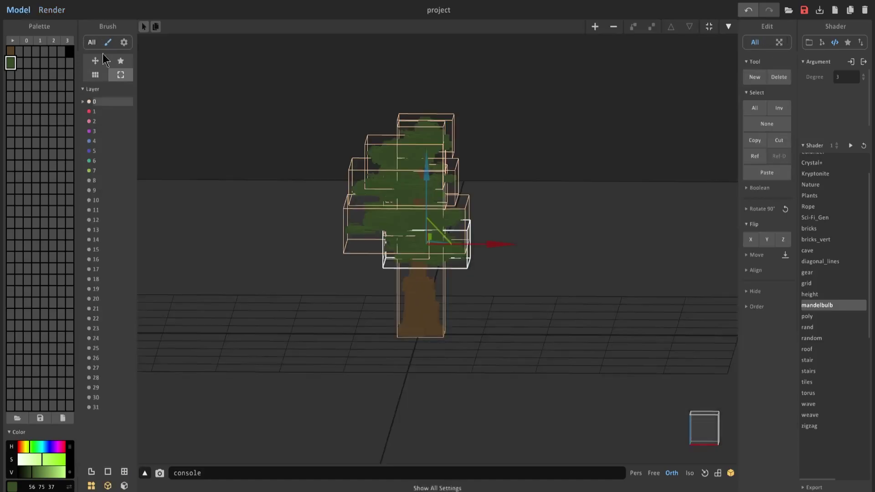
click(415, 317)
drag(488, 231, 591, 246)
key(Tab)
click(784, 272)
key(Return)
key(Return)
key(Return)
Shorten the trunk copy by scaling it 0.9 in z twice, fit its model size and return to the whole scene
right_drag(536, 181, 612, 280)
click(777, 274)
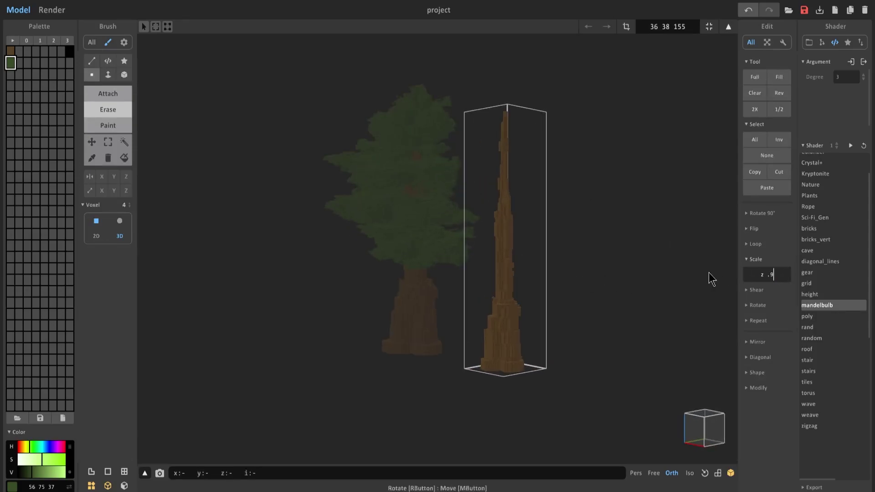
text(z .9)
key(Return)
key(Return)
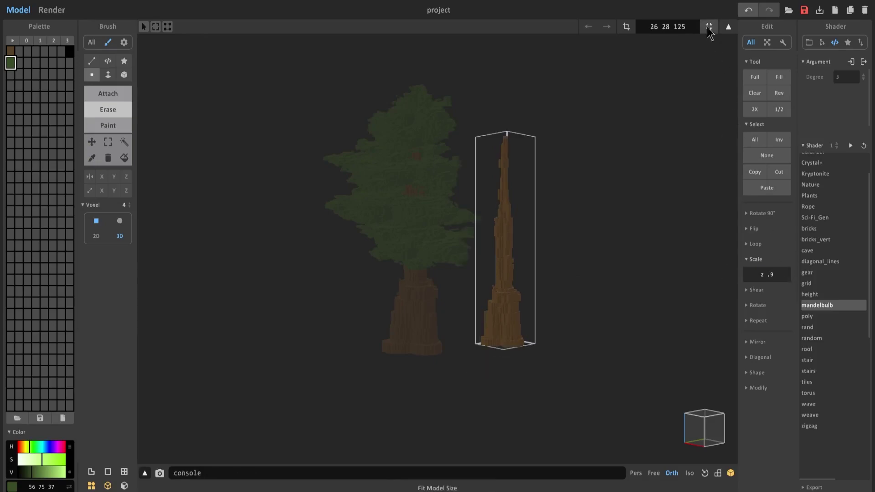
key(Tab)
Duplicate the lowest foliage clump onto the small trunk and adjust the copy with a scale factor of 1.1
click(428, 253)
drag(469, 246, 591, 264)
key(Tab)
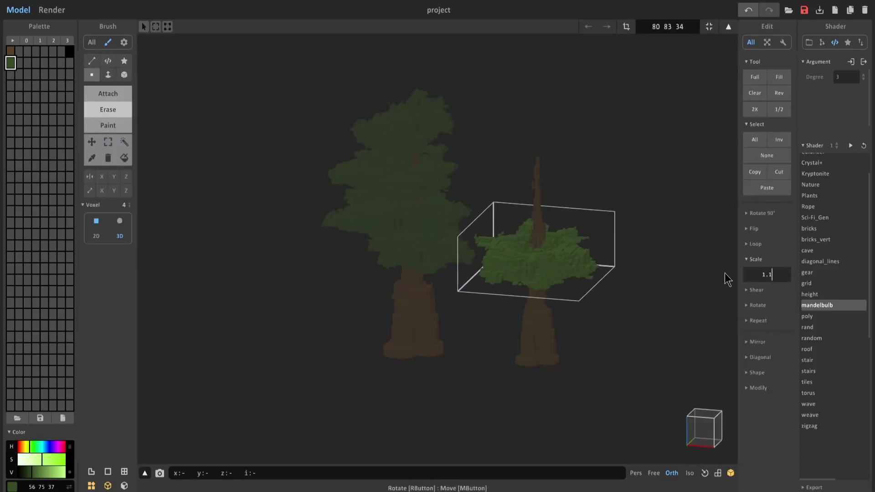
click(728, 26)
Move the small trunk and its foliage farther from the tall tree, and duplicate three upper foliage clumps over to it
shift+click(539, 317)
drag(601, 263, 689, 269)
click(438, 221)
ctrl+drag(465, 225, 679, 241)
click(438, 183)
ctrl+drag(458, 175, 694, 211)
click(427, 106)
ctrl+drag(476, 121, 684, 137)
Arrange the copied foliage clumps around the small trunk, shifting them sideways and lowering the upper ones
drag(629, 65, 629, 103)
drag(694, 170, 671, 169)
drag(606, 93, 607, 110)
drag(677, 187, 684, 189)
right_drag(684, 189, 516, 202)
drag(355, 226, 365, 233)
right_drag(372, 232, 422, 192)
shift+click(415, 209)
drag(416, 127, 416, 140)
right_drag(501, 185, 620, 200)
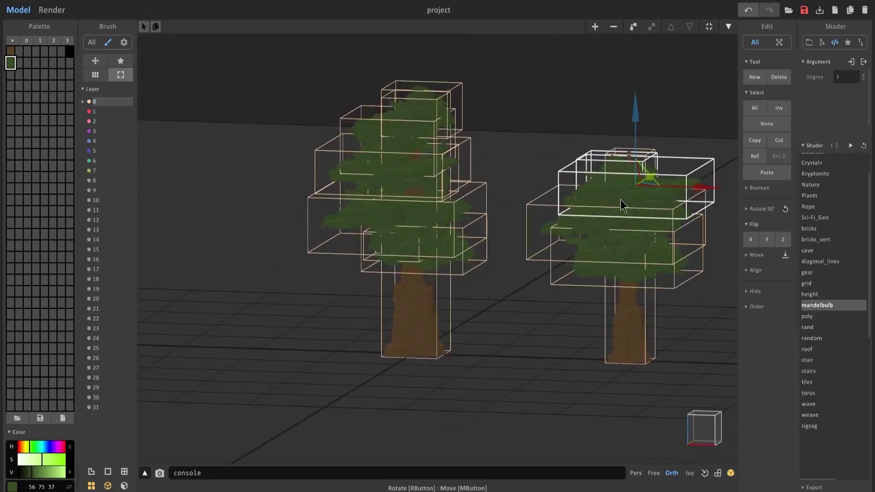
Duplicate one more low foliage clump from the tall tree onto the small tree and render both trees
click(608, 268)
click(403, 260)
click(393, 251)
ctrl+drag(446, 255, 639, 263)
click(51, 10)
right_drag(475, 192, 425, 224)
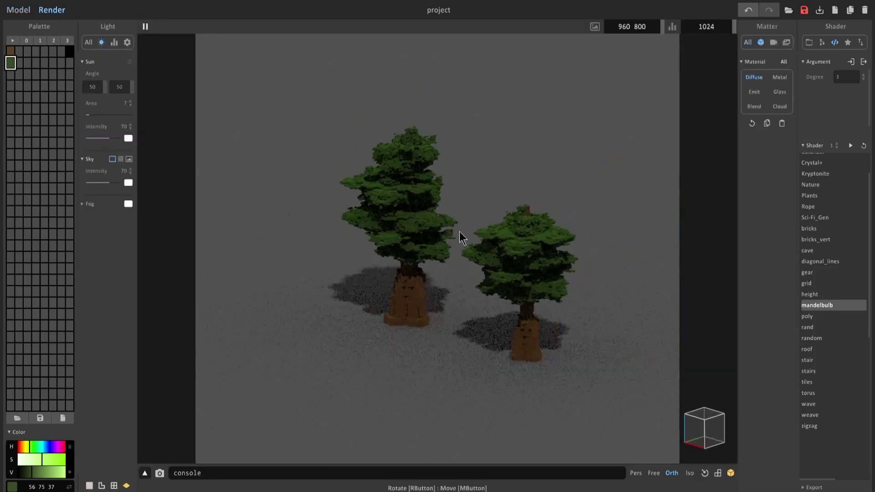
Raise and shift the small tree's foliage clumps, duplicate one slightly higher, and render both trees
scroll(429, 225, up, 3)
middle_drag(426, 214, 353, 164)
click(18, 10)
click(384, 152)
drag(383, 96, 382, 84)
drag(446, 158, 482, 167)
click(451, 187)
ctrl+drag(428, 145, 428, 132)
key(Tab)
key(ctrl+r)
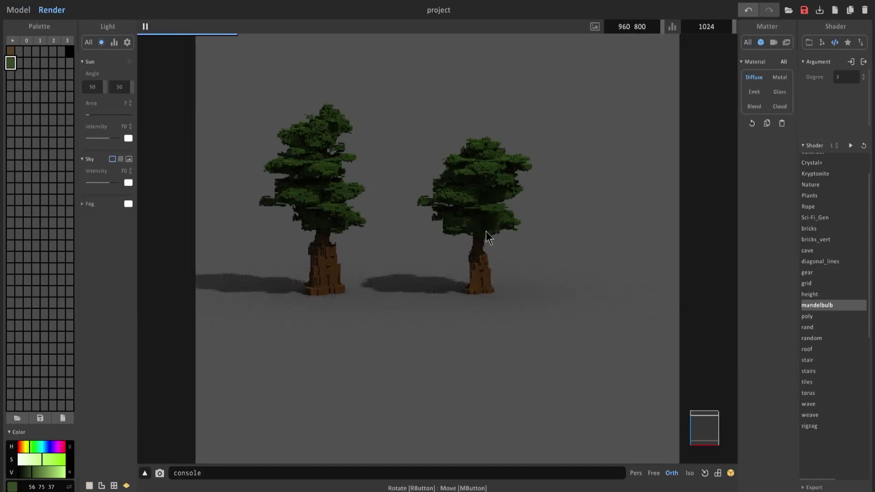
Examine both rendered trees from low and high angles, up close and from a distance
right_drag(314, 210, 313, 218)
middle_drag(313, 218, 364, 214)
scroll(362, 212, up, 3)
scroll(367, 198, down, 3)
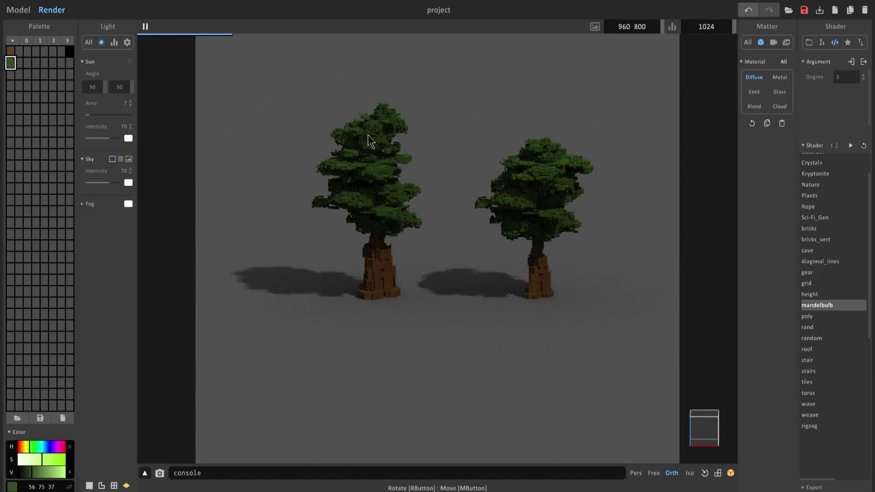
right_drag(385, 188, 456, 247)
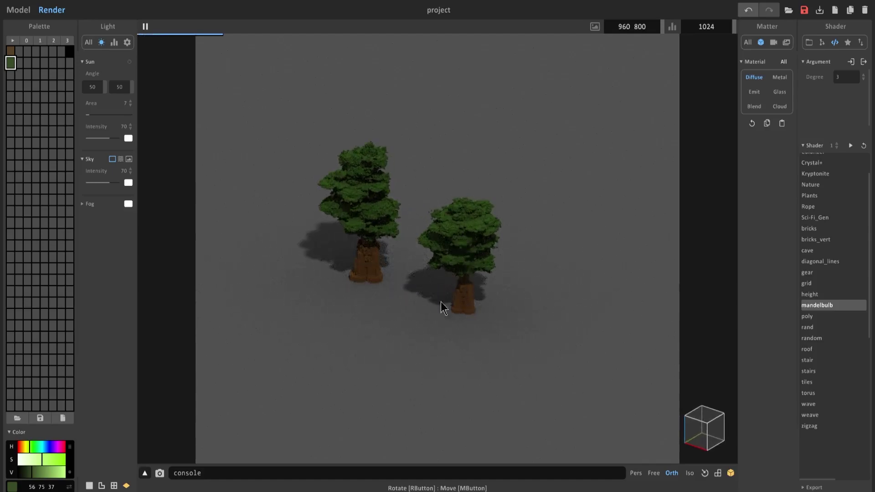
right_drag(428, 299, 388, 210)
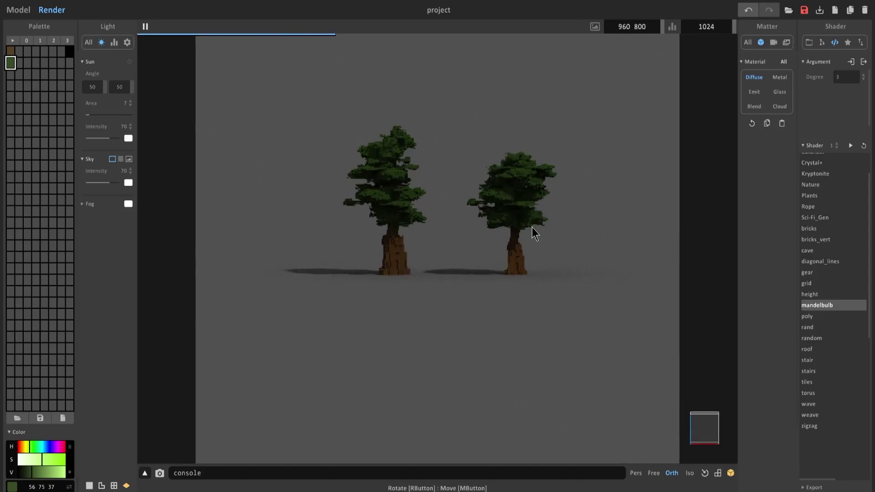
right_drag(532, 228, 476, 265)
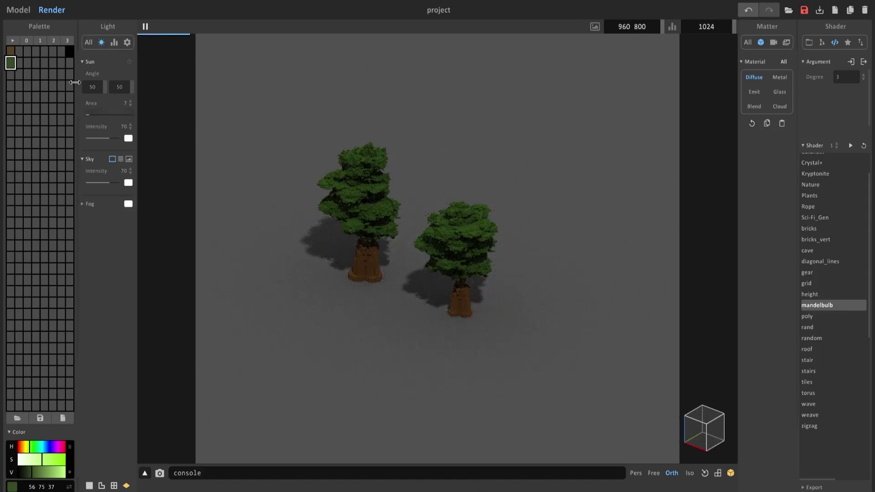
Duplicate the small tree's trunk and place the copy on its far side, in line with both trees
key(Tab)
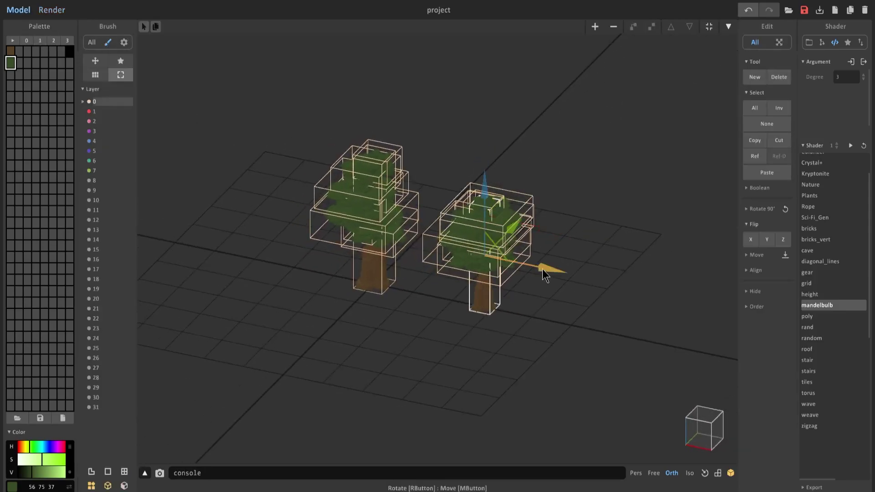
drag(543, 269, 634, 281)
middle_drag(542, 292, 510, 268)
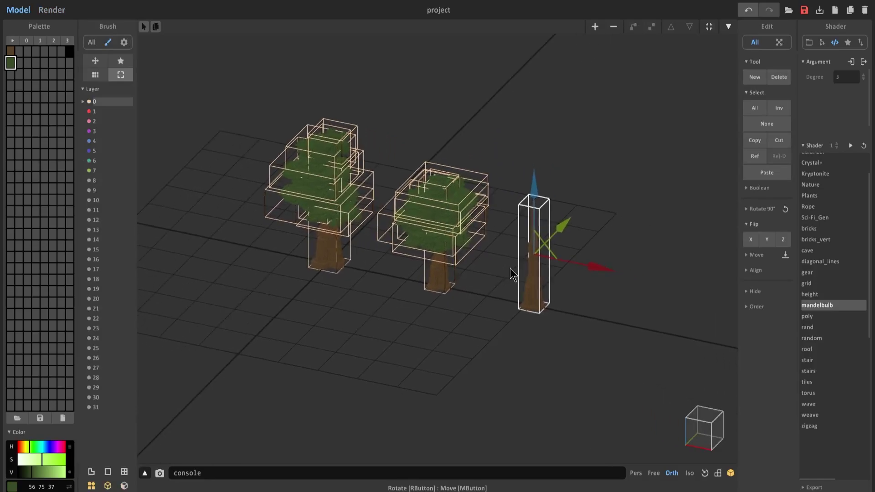
scroll(510, 269, up, 2)
middle_drag(587, 274, 519, 266)
drag(549, 264, 557, 266)
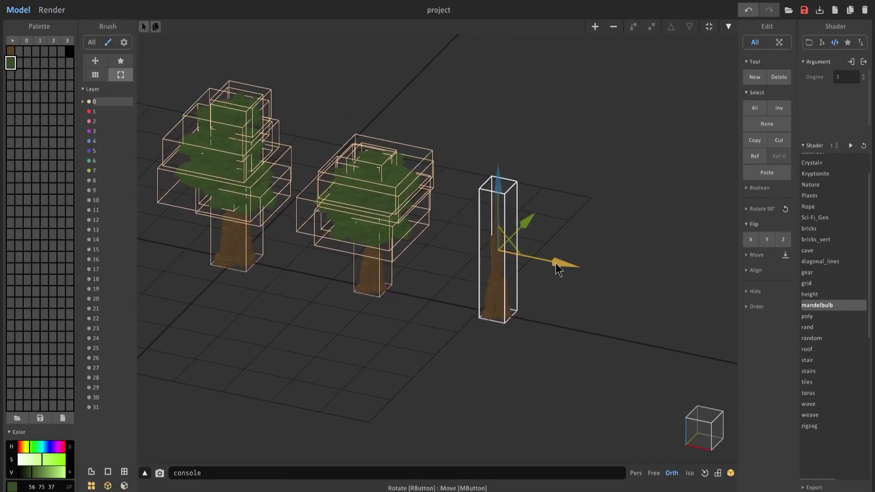
Duplicate the small tree's low foliage clump onto the new third trunk and lower the copy toward its base
click(360, 239)
right_drag(348, 205, 360, 195)
ctrl+drag(431, 217, 567, 234)
drag(516, 184, 517, 205)
Flatten the third tree's foliage clump with scale z .9 and fit its volume to the voxels
key(Tab)
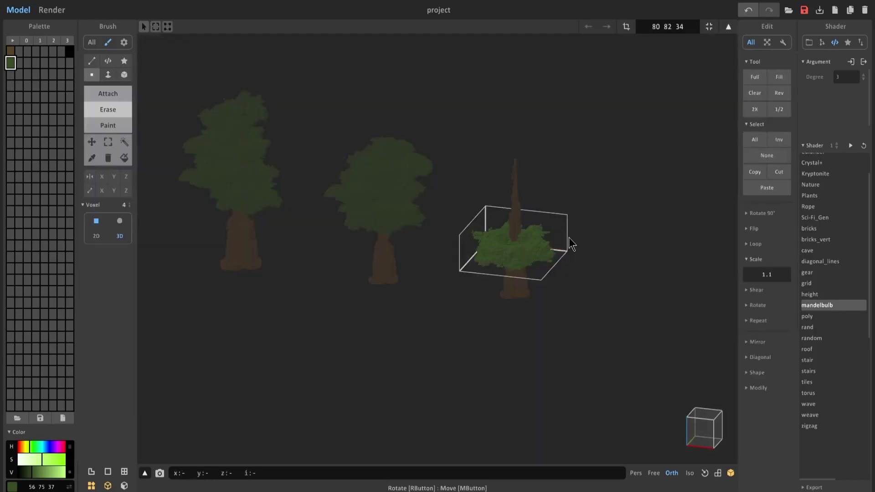
click(768, 274)
text(.9)
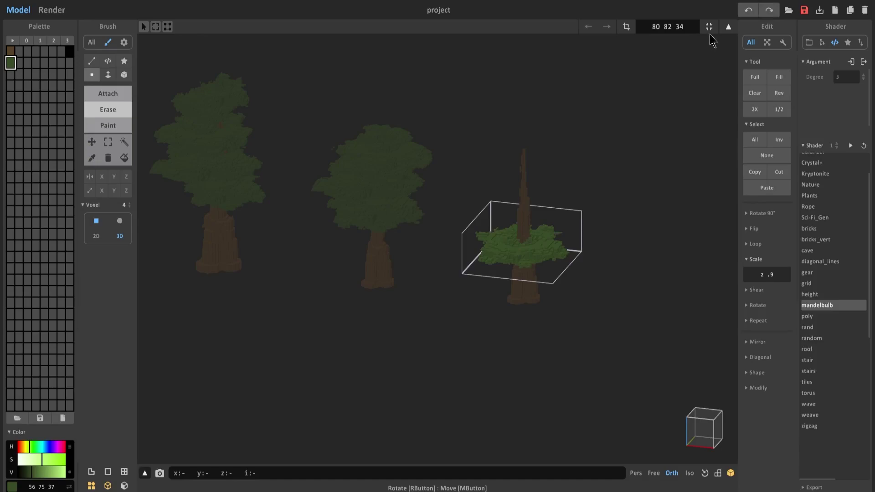
click(710, 29)
right_drag(638, 219, 649, 190)
key(Tab)
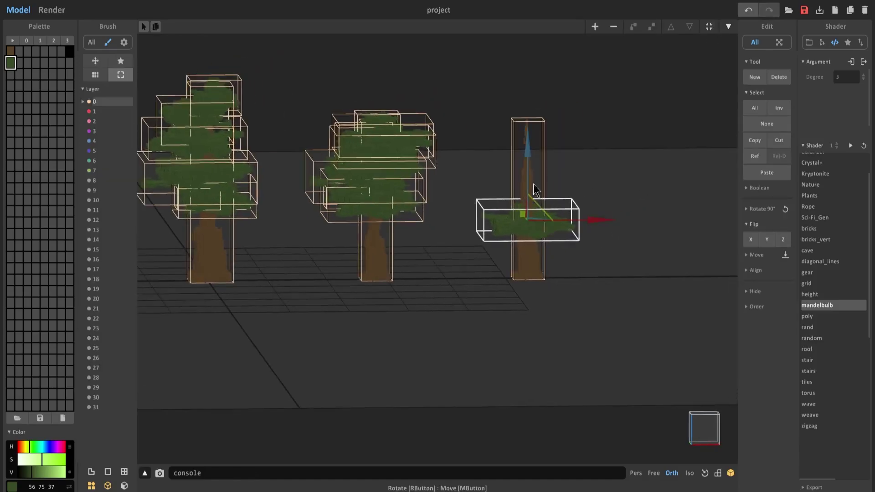
Duplicate the flattened foliage clump higher up the third trunk and shrink the copy horizontally with scale xy .9
drag(529, 190, 525, 163)
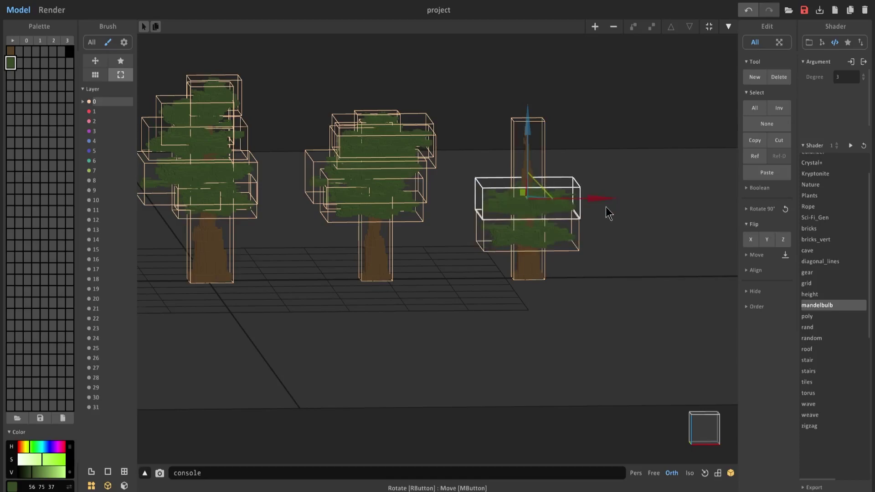
right_drag(606, 215, 589, 232)
key(Tab)
mouse_move(612, 272)
right_down()
mouse_move(589, 285)
mouse_move(614, 282)
right_up()
click(767, 275)
text(xy .9)
key(Return)
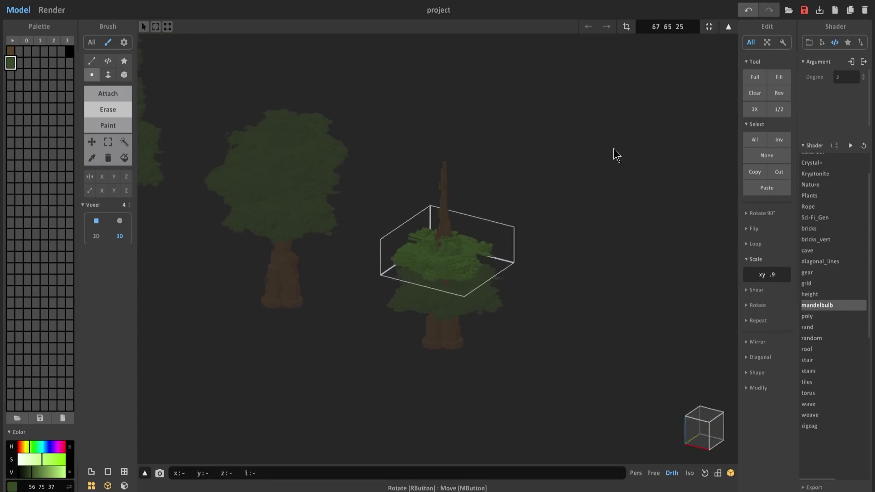
key(Tab)
Apply the xy .9 scale again to the third tree's upper foliage and fit its volume to the voxels
click(518, 128)
key(Tab)
click(783, 277)
key(Return)
click(709, 26)
key(Tab)
Duplicate another foliage layer higher up the third trunk, flip it along X, scale it xy .9 and fit its volume
ctrl+drag(515, 132, 515, 94)
click(752, 239)
key(Tab)
key(Return)
click(710, 27)
key(Tab)
Flatten the newest foliage layer of the third tree with scale z .9
key(Tab)
drag(781, 275, 731, 279)
text(z .9)
key(Return)
key(Tab)
Duplicate the next foliage layer near the third trunk's top, scale it z .9 and xy .9, and fit its volume
ctrl+drag(517, 102, 517, 76)
key(Tab)
click(780, 275)
key(Return)
drag(781, 274, 737, 266)
key(BackSpace)
text(xy .9)
key(Return)
click(710, 27)
key(Tab)
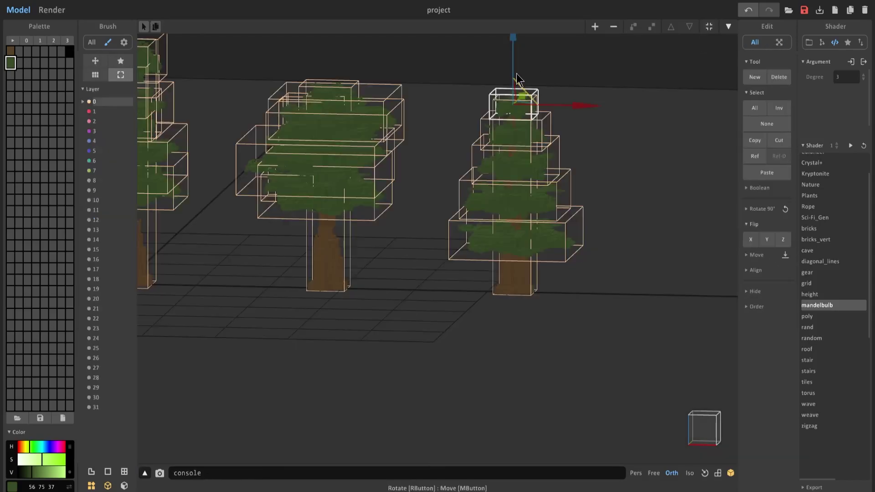
Duplicate the top foliage layer slightly higher as the tree's tip, scale it z 1.1 and xy .8, and fit its volume
middle_drag(518, 80, 516, 119)
ctrl+drag(515, 117, 515, 105)
key(Tab)
drag(781, 275, 699, 264)
text(z 1.1)
key(Return)
key(Return)
drag(785, 280, 712, 275)
text(xy .8)
key(Return)
click(709, 27)
key(Tab)
Render the three trees and examine them from several angles, closing in on the middle tree's trunk base
right_drag(684, 77, 611, 96)
click(52, 10)
right_drag(344, 182, 347, 212)
middle_drag(347, 211, 410, 210)
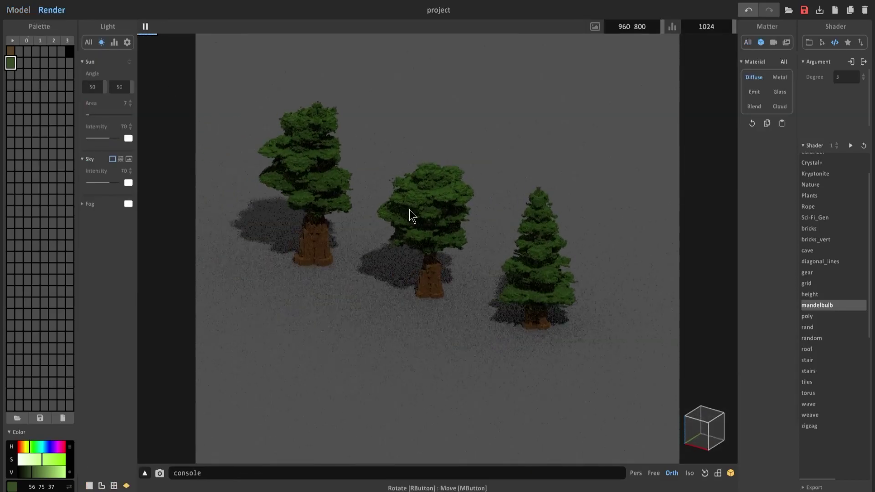
right_drag(409, 210, 463, 308)
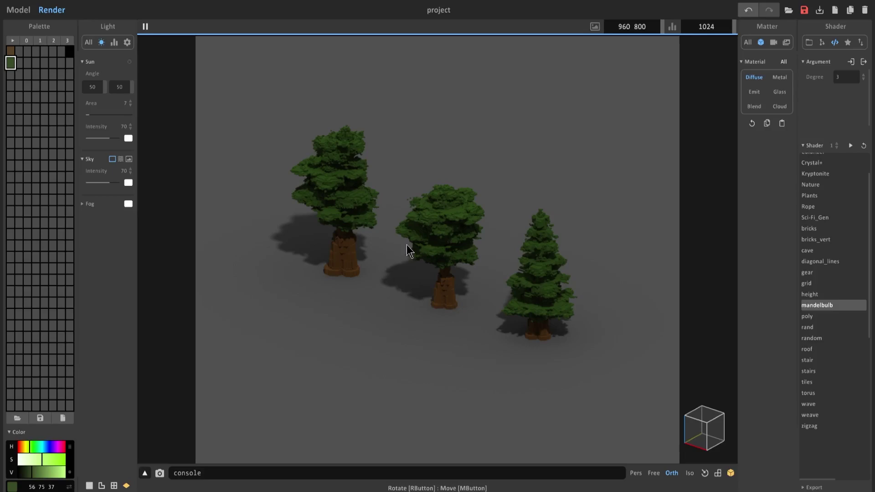
right_drag(408, 254, 431, 254)
scroll(441, 244, up, 4)
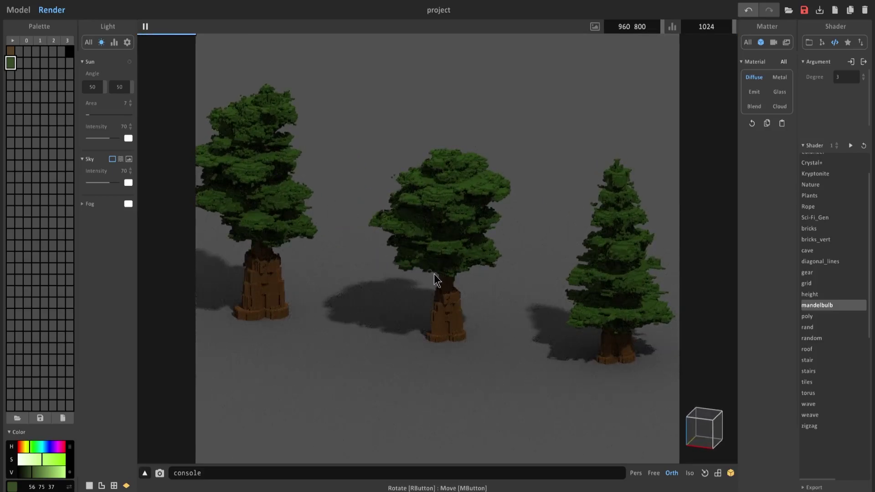
right_drag(470, 307, 393, 331)
scroll(393, 331, up, 3)
middle_drag(434, 298, 476, 256)
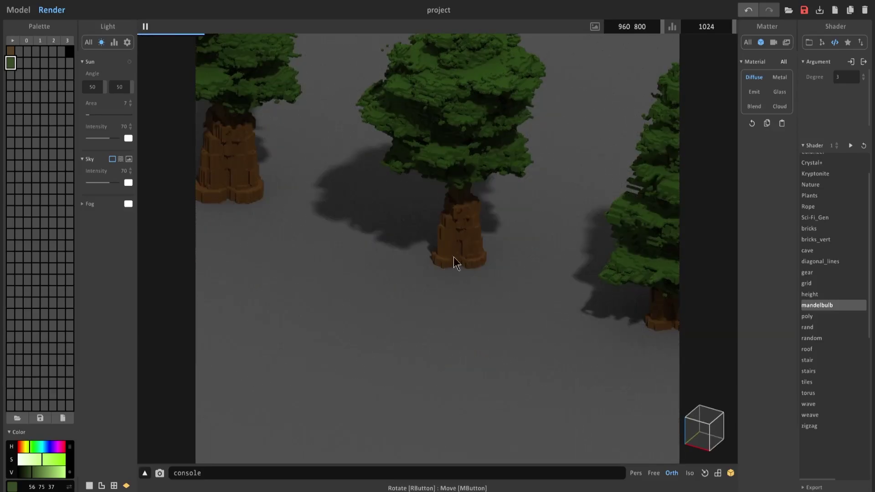
Open the middle tree's trunk for editing and enlarge its volume to 125 125 125
click(19, 9)
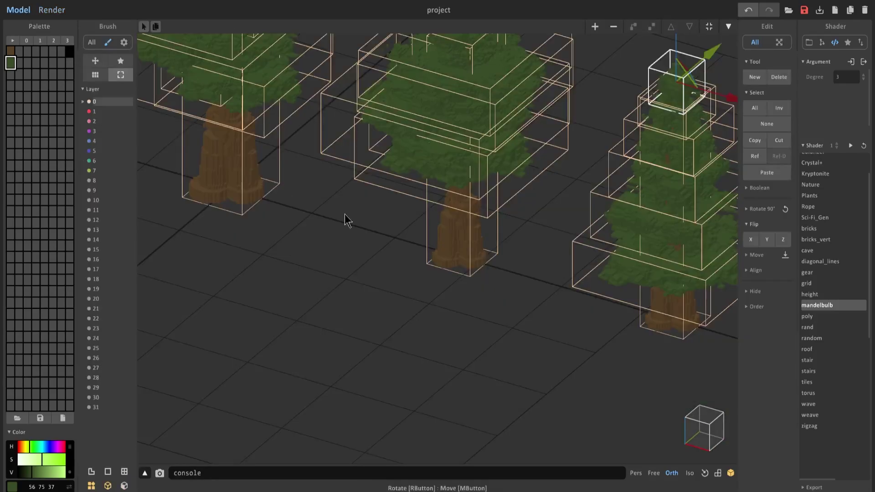
double_click(453, 257)
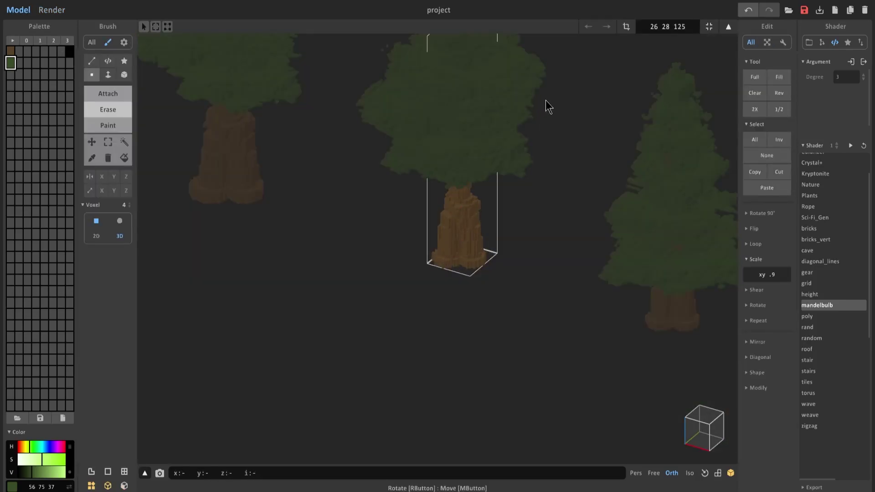
click(688, 27)
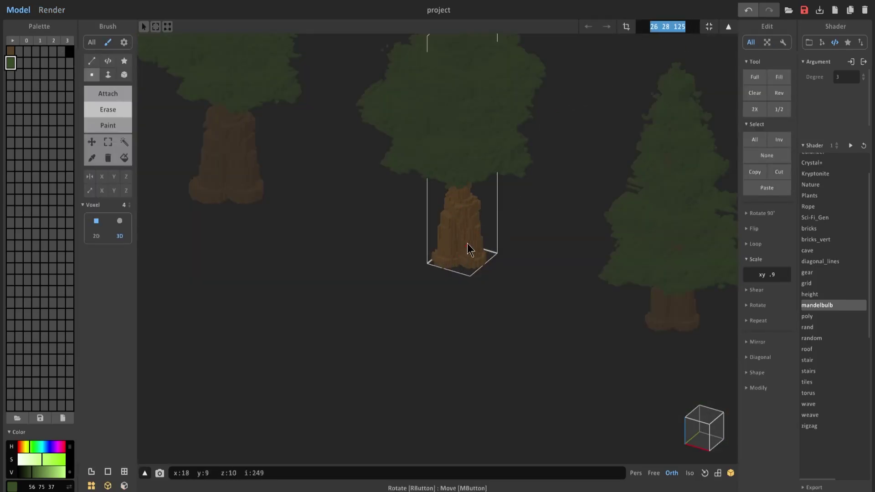
text(125)
key(Return)
scroll(469, 214, down, 3)
scroll(438, 245, up, 3)
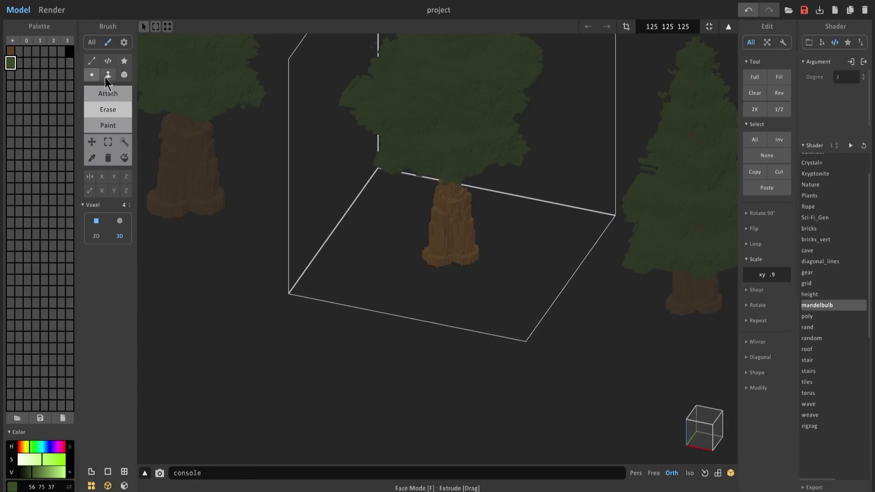
Pick the trunk's brown color and attach voxels to draw a tapering root outward from the middle trunk's base
click(95, 74)
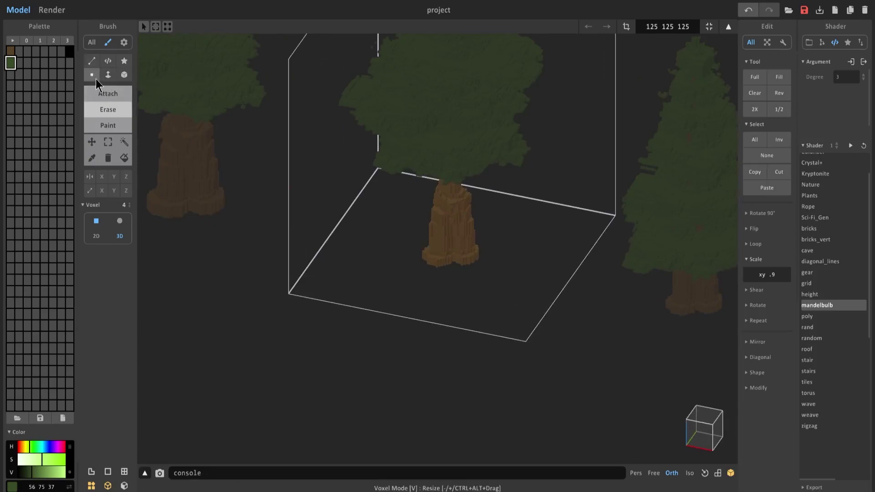
scroll(442, 245, up, 3)
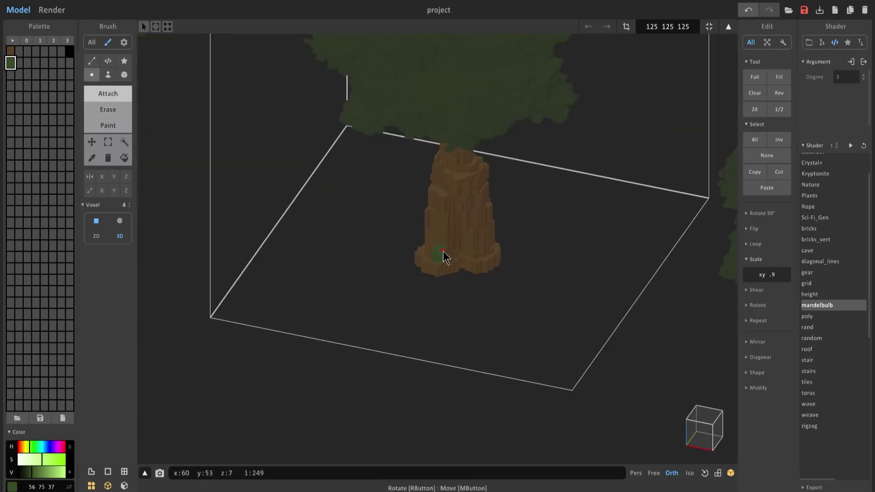
ctrl+click(445, 254)
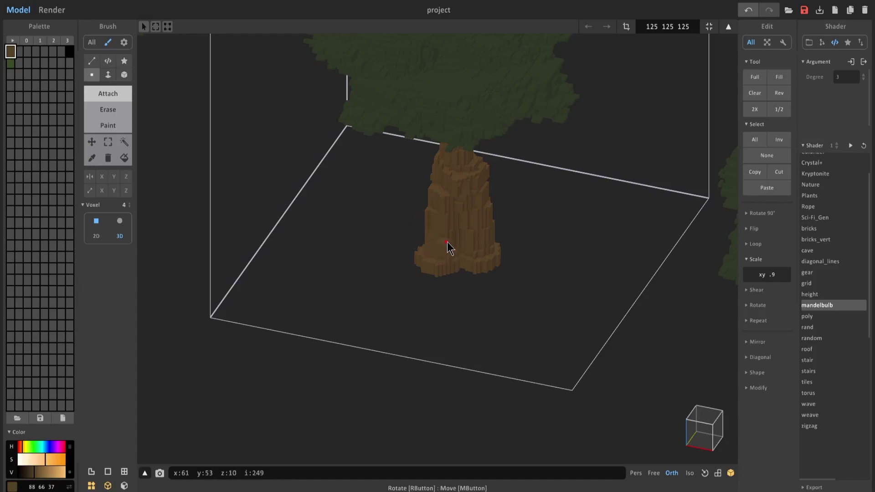
click(460, 271)
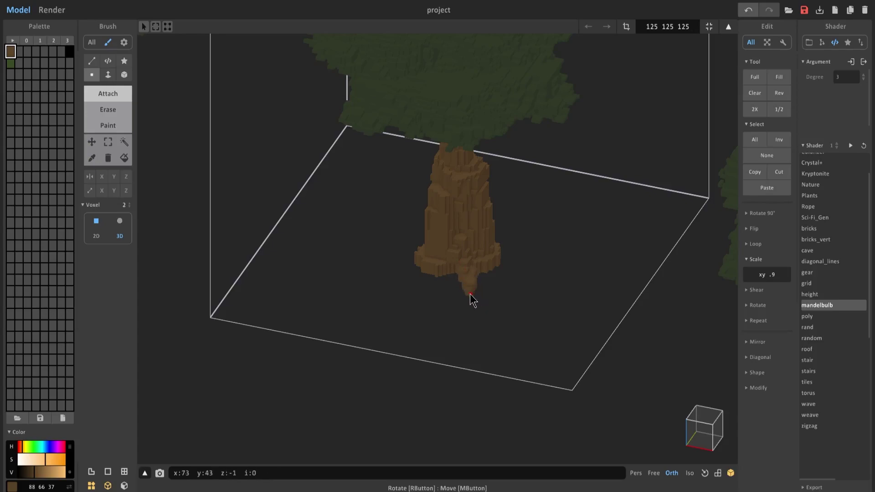
drag(469, 296, 462, 305)
Draw two more roots from other sides of the middle trunk's base, thinning the voxel brush to 1 toward the tips
right_drag(457, 306, 428, 270)
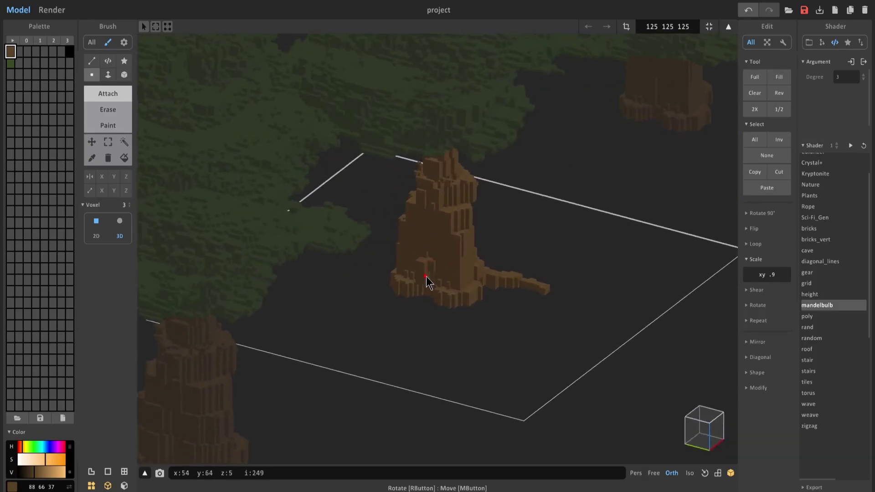
drag(426, 277, 392, 321)
key(2)
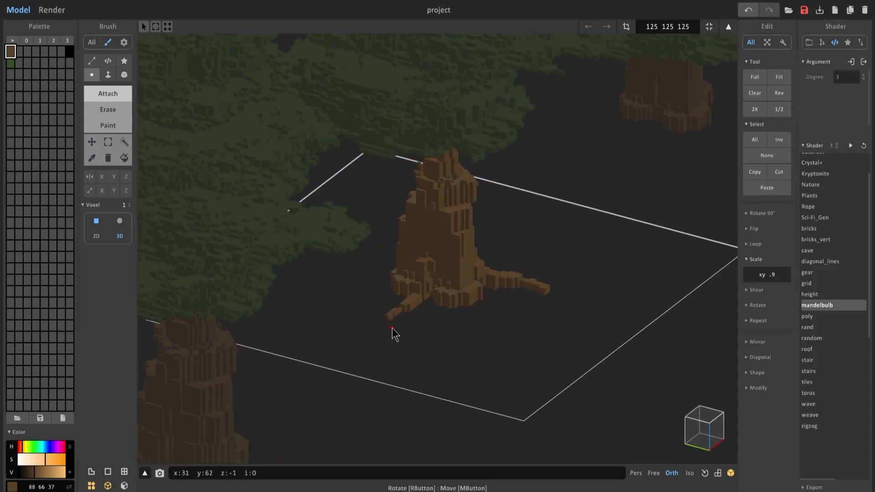
right_drag(393, 334, 430, 324)
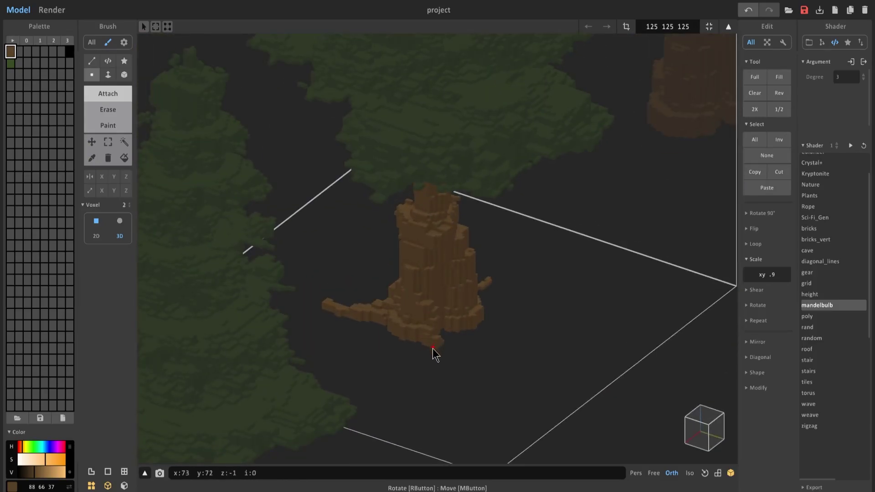
key(1)
drag(432, 352, 435, 378)
Draw another root from the middle trunk's base with brush sizes 3 and 1, and render the three trees
right_drag(435, 378, 433, 336)
key(3)
drag(419, 315, 439, 360)
key(1)
right_drag(438, 361, 421, 352)
scroll(425, 359, down, 3)
right_drag(391, 309, 620, 317)
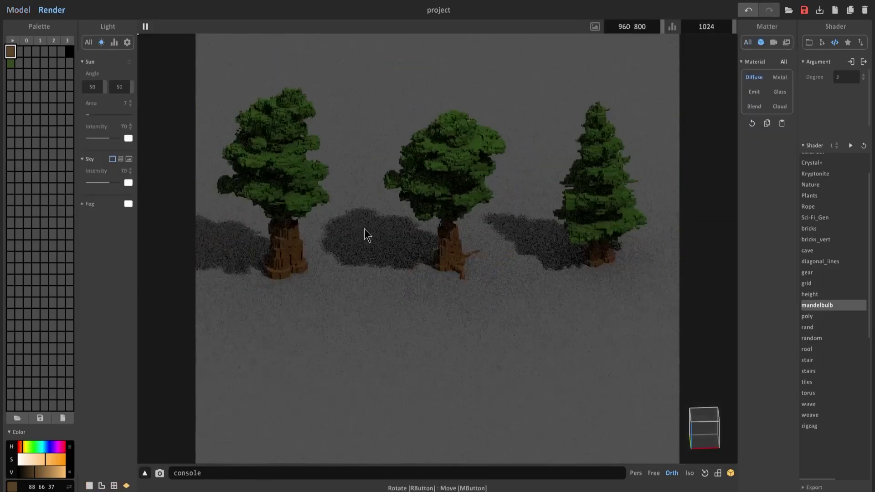
right_drag(374, 234, 357, 271)
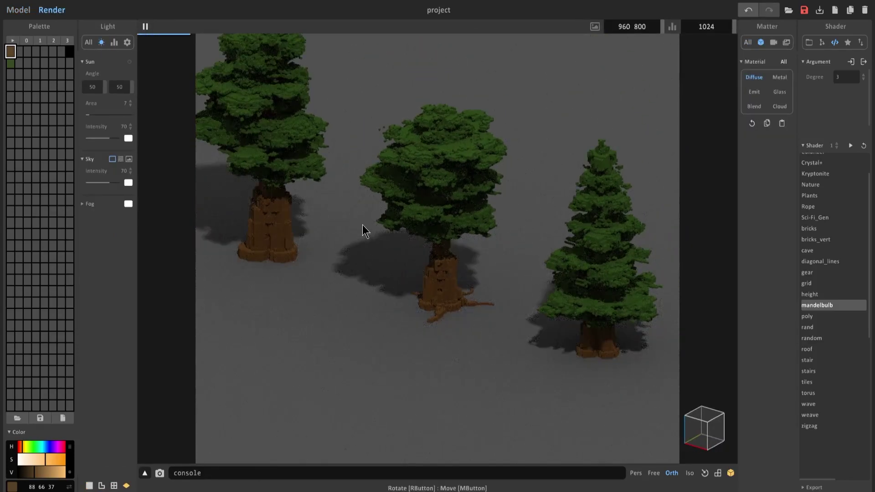